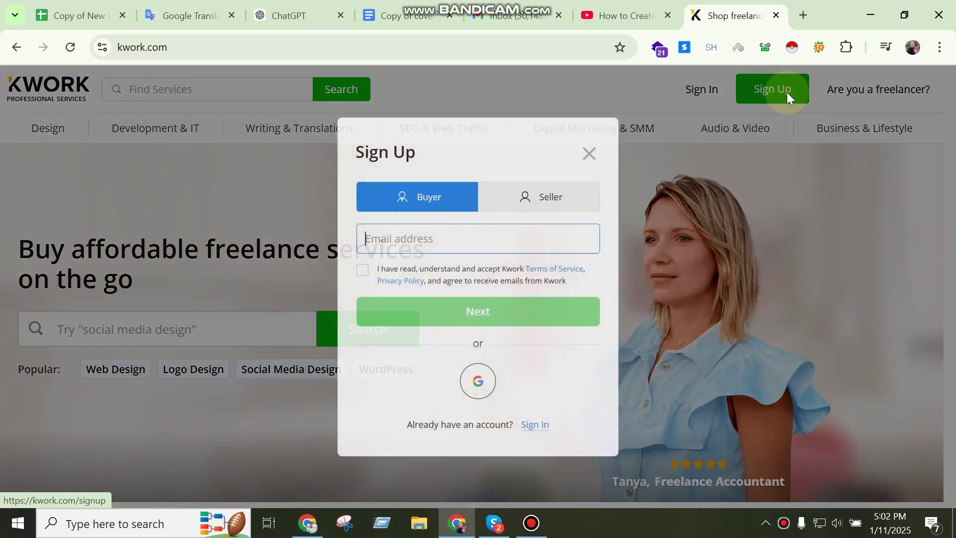
# Sign up for a Kwork buyer account using the saved Gmail address and a strong password.
pyautogui.click(437, 268)
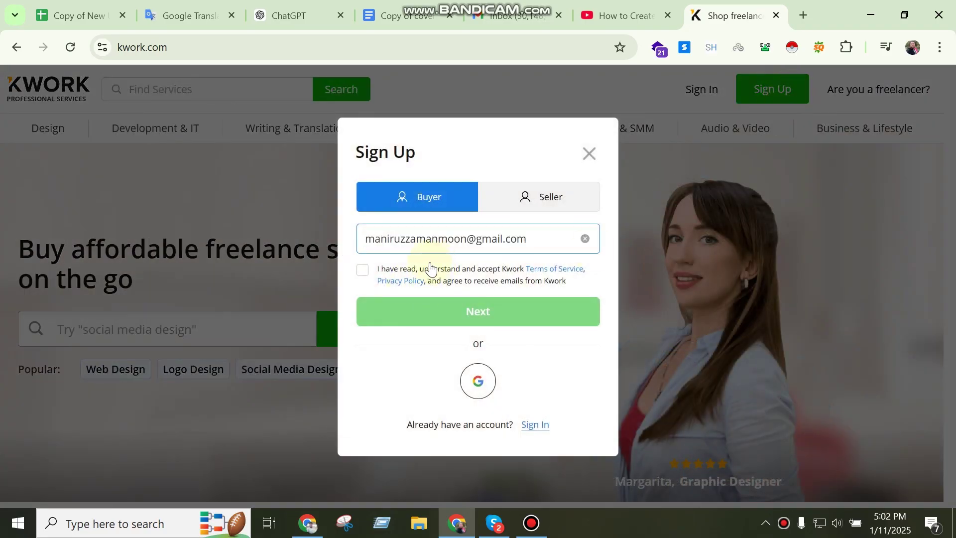
pyautogui.click(364, 275)
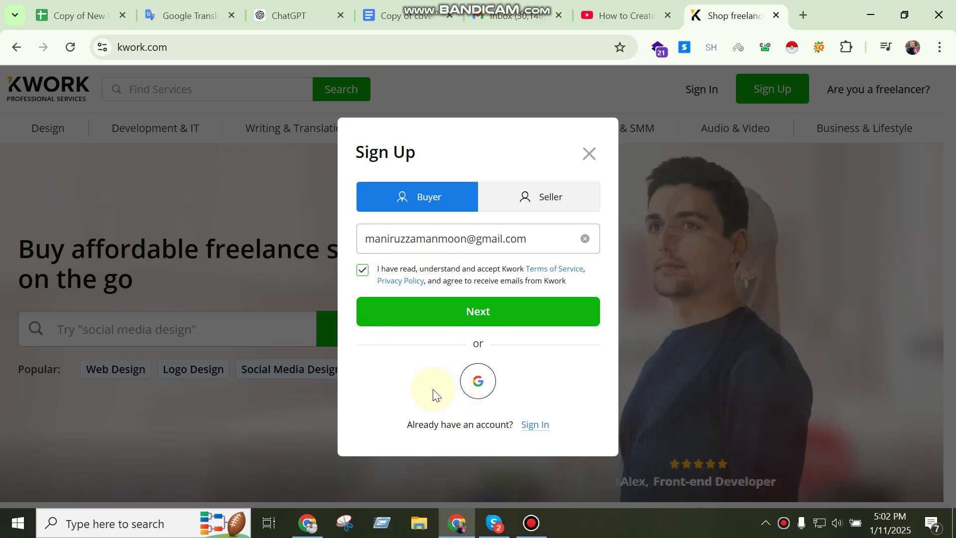
pyautogui.click(516, 312)
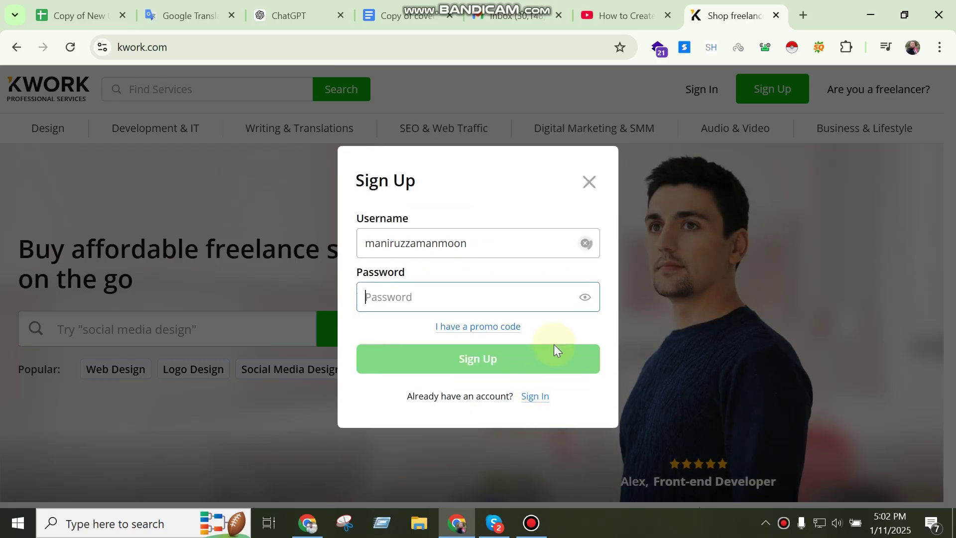
pyautogui.click(444, 301)
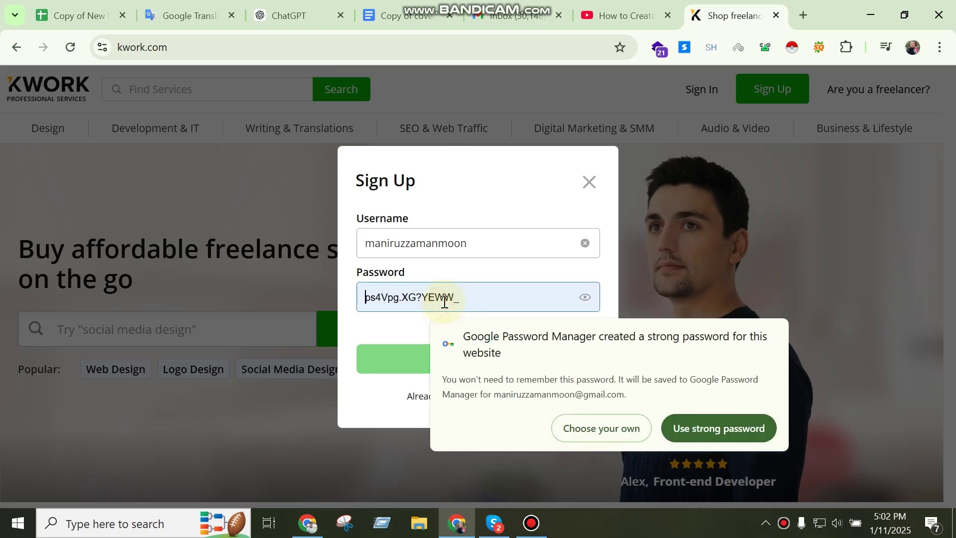
pyautogui.write('••••')
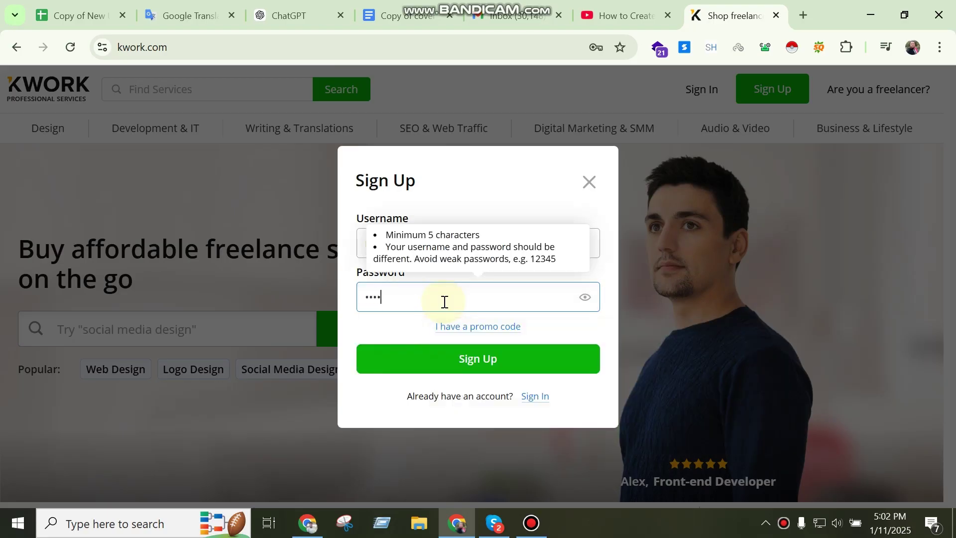
pyautogui.write('•••')
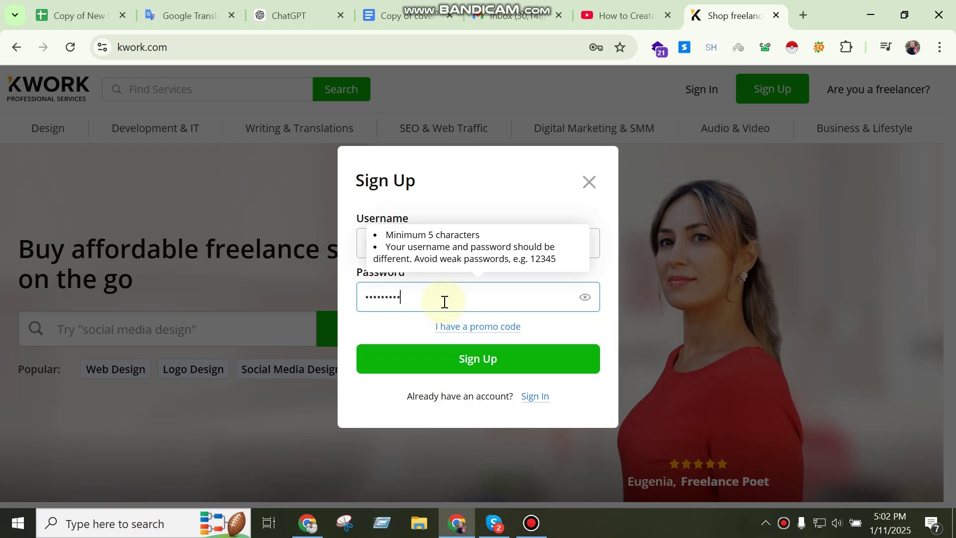
pyautogui.click(490, 366)
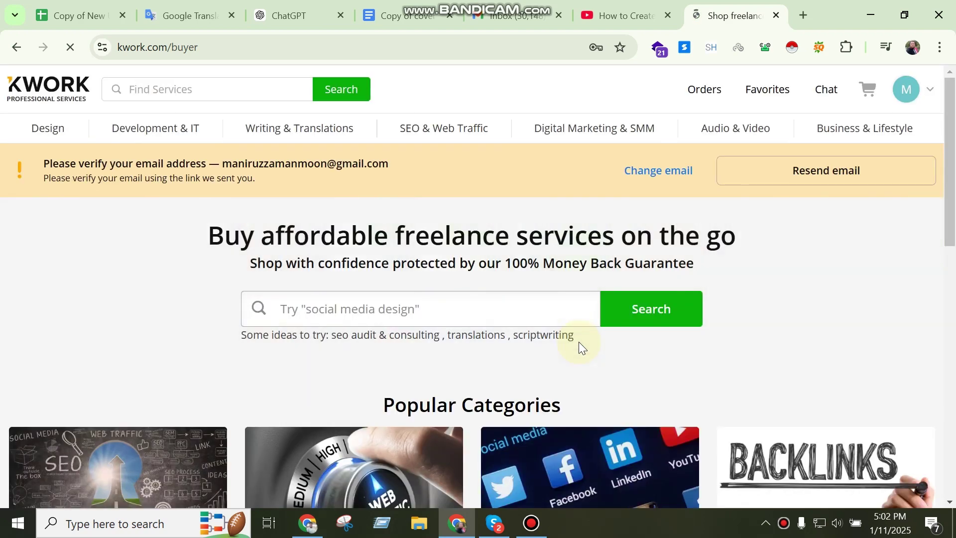
# Open Kwork's 'Verify your email address' message in Gmail and follow its confirmation link.
pyautogui.click(800, 14)
pyautogui.write('gmail.com')
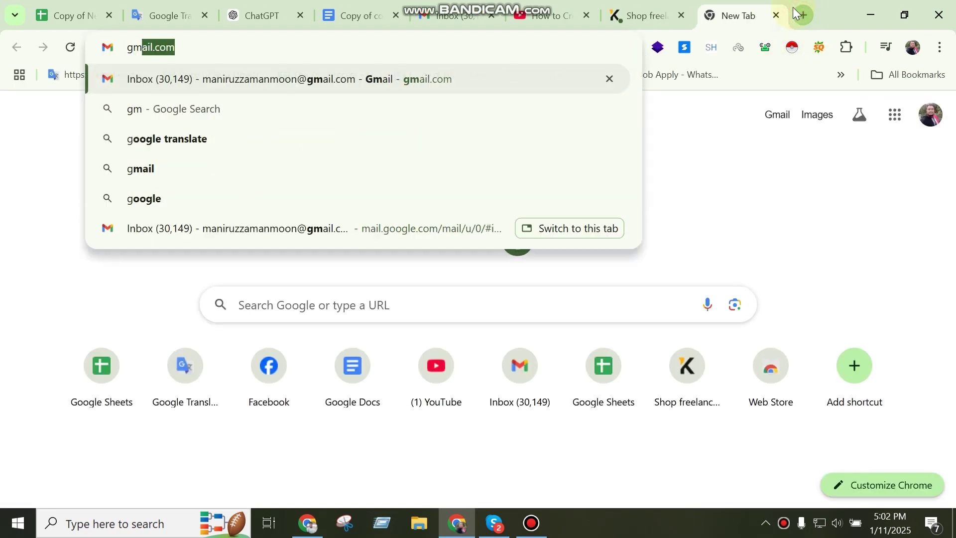
pyautogui.press('Return')
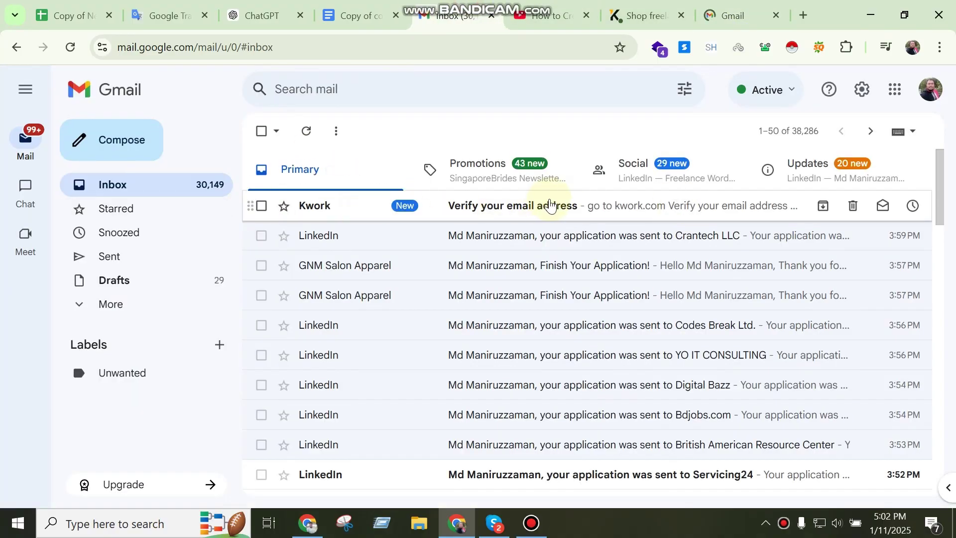
pyautogui.click(548, 204)
pyautogui.scroll(-5, 572, 399)
pyautogui.scroll(3, 576, 378)
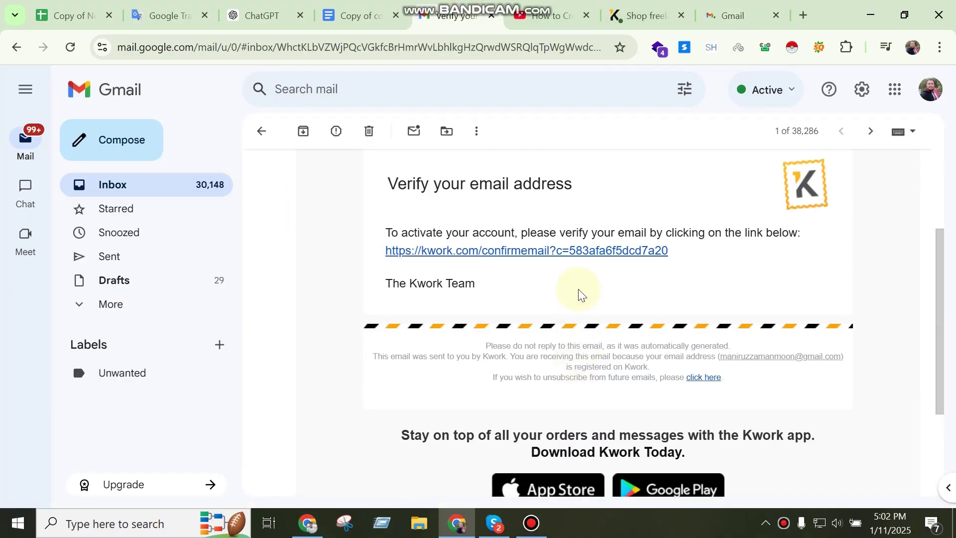
pyautogui.click(580, 251)
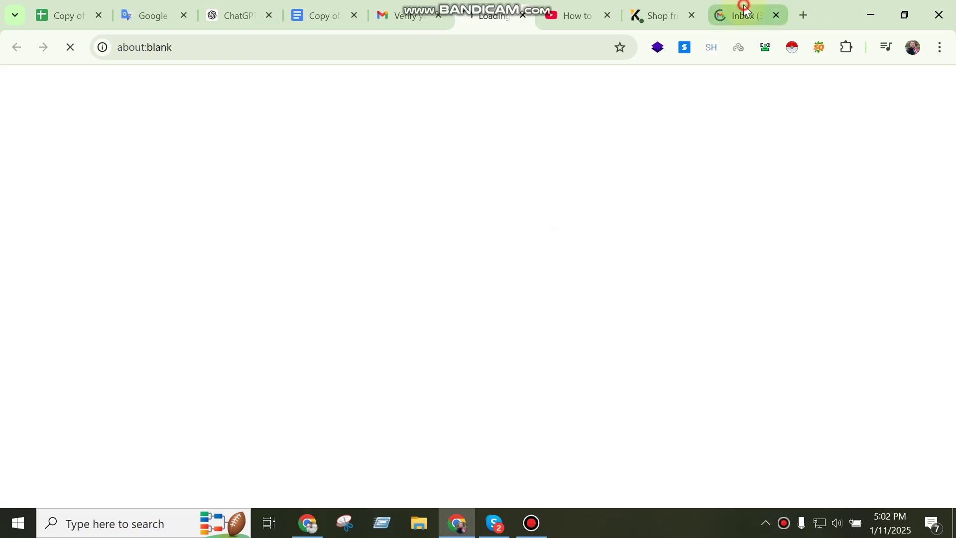
# Close the Gmail and YouTube tabs, dismiss both password warnings, and return to Kwork Settings.
pyautogui.click(747, 6)
pyautogui.click(775, 15)
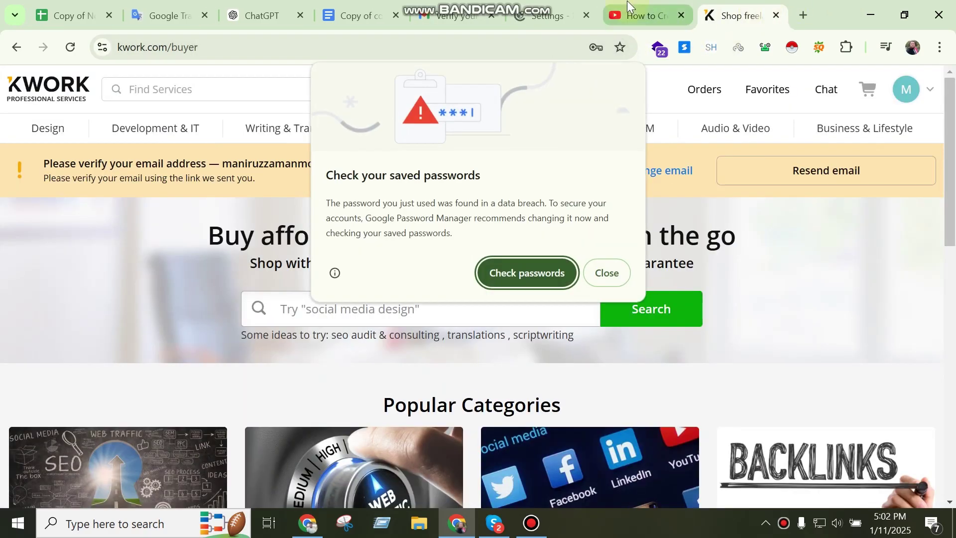
pyautogui.click(616, 7)
pyautogui.middleClick(616, 7)
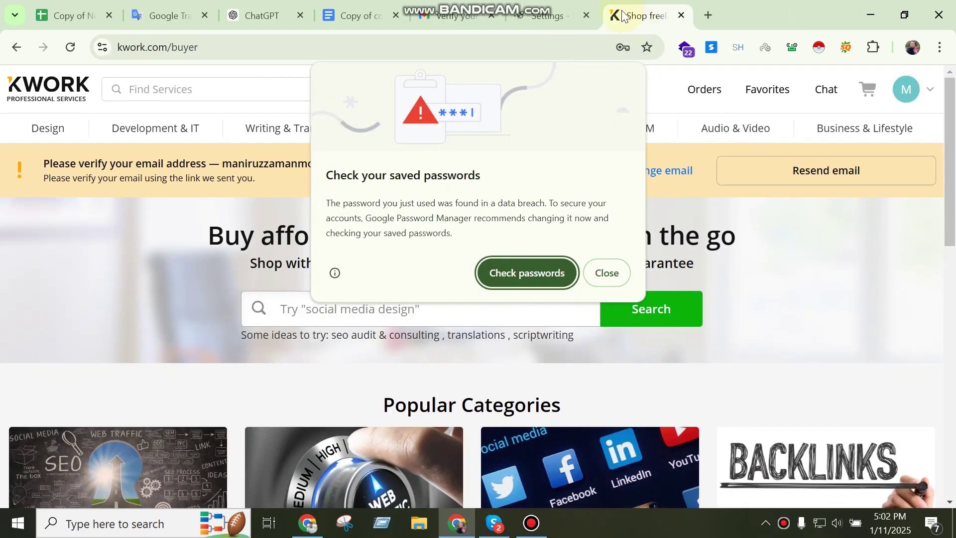
pyautogui.click(608, 282)
pyautogui.click(620, 278)
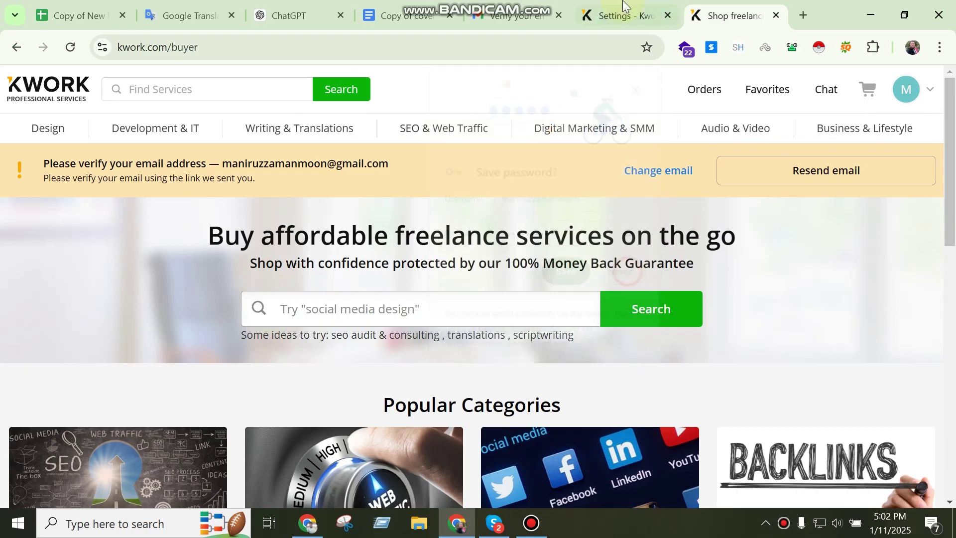
pyautogui.click(623, 13)
# Close the extra Kwork tab and overwrite the username field with new text.
pyautogui.click(732, 15)
pyautogui.middleClick(734, 10)
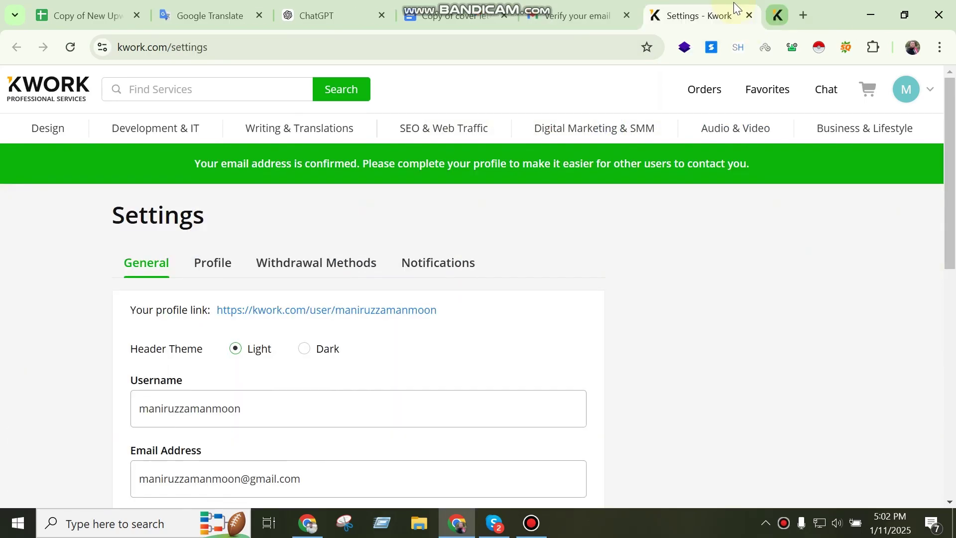
pyautogui.moveTo(357, 394)
pyautogui.scroll(-1, 357, 388)
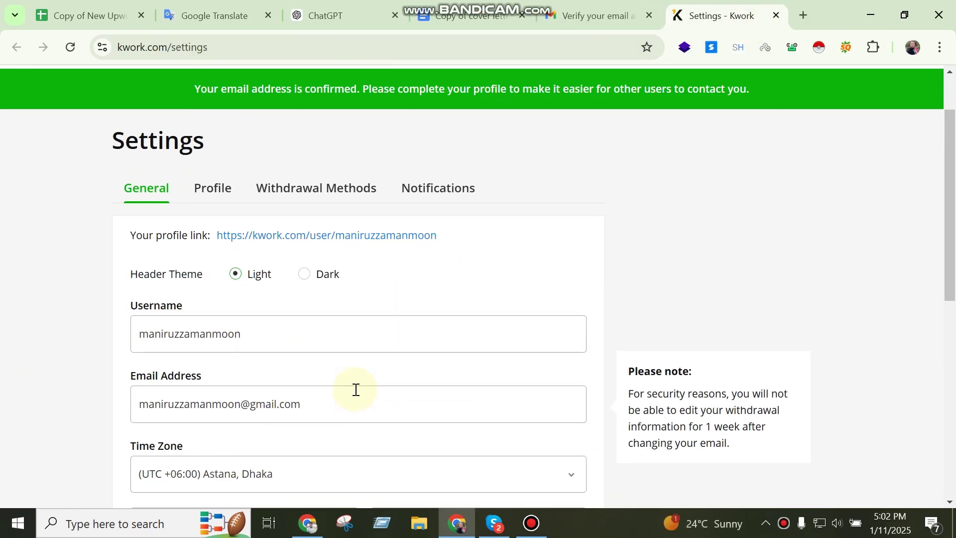
pyautogui.click(294, 334)
pyautogui.moveTo(294, 334); pyautogui.dragTo(25, 386)
pyautogui.click(25, 384)
pyautogui.moveTo(280, 389)
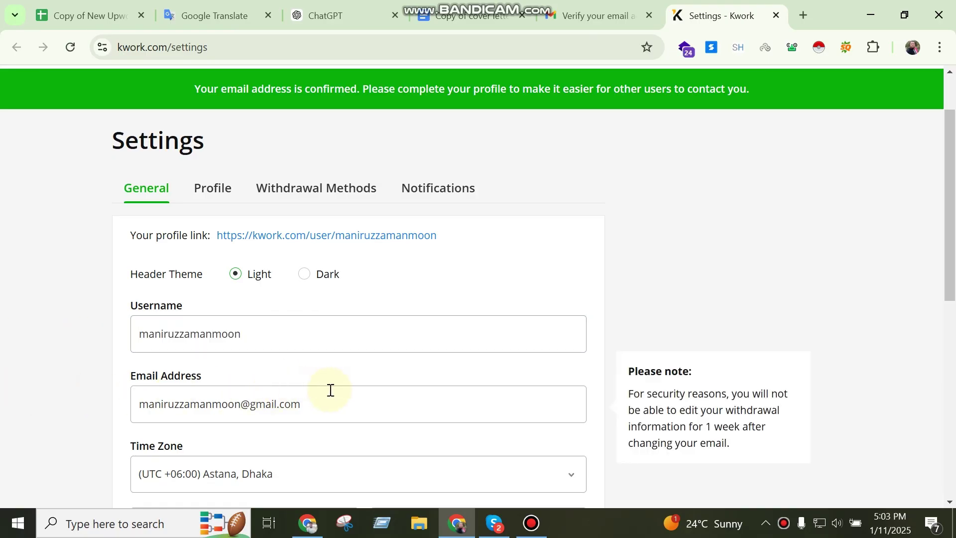
pyautogui.scroll(-2, 330, 391)
pyautogui.moveTo(282, 198)
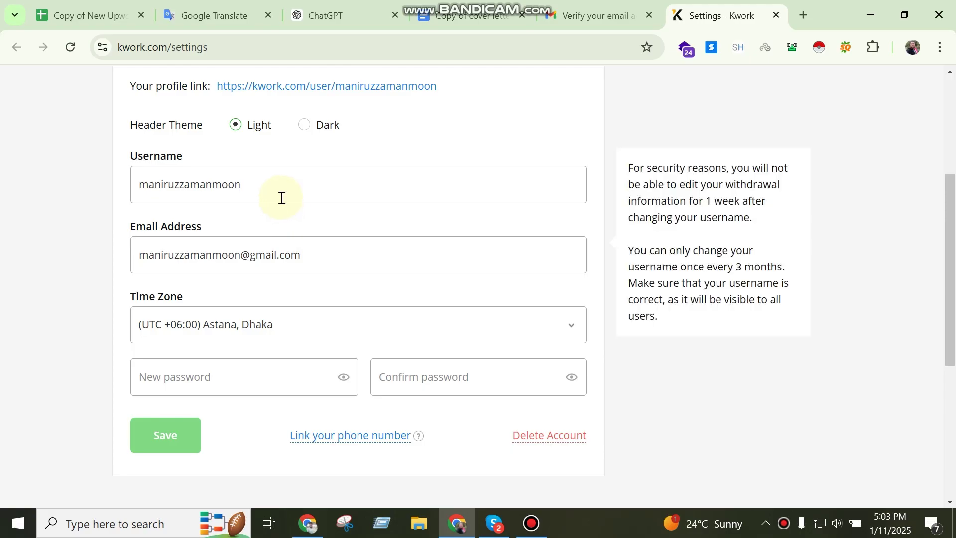
pyautogui.moveTo(283, 195); pyautogui.dragTo(4, 199)
pyautogui.write('moonplb')
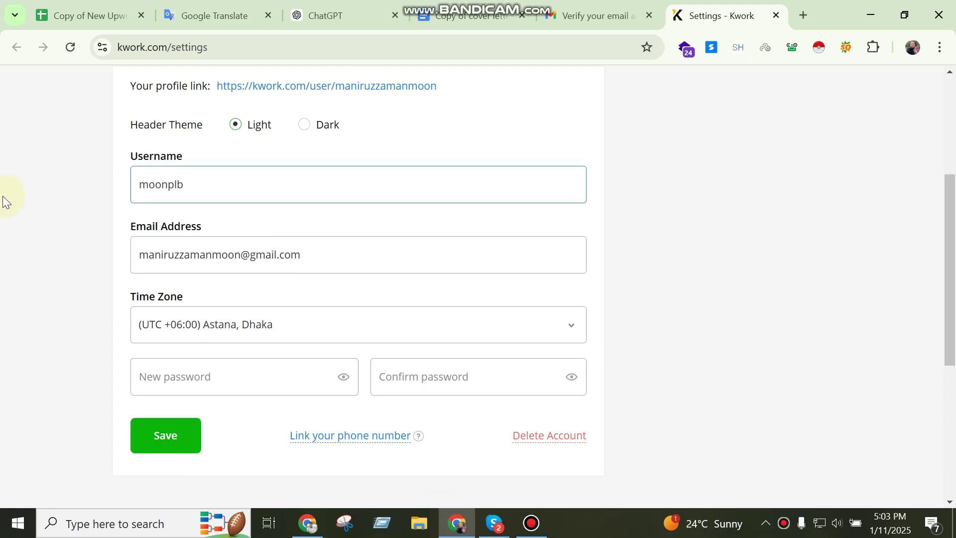
pyautogui.click(2, 277)
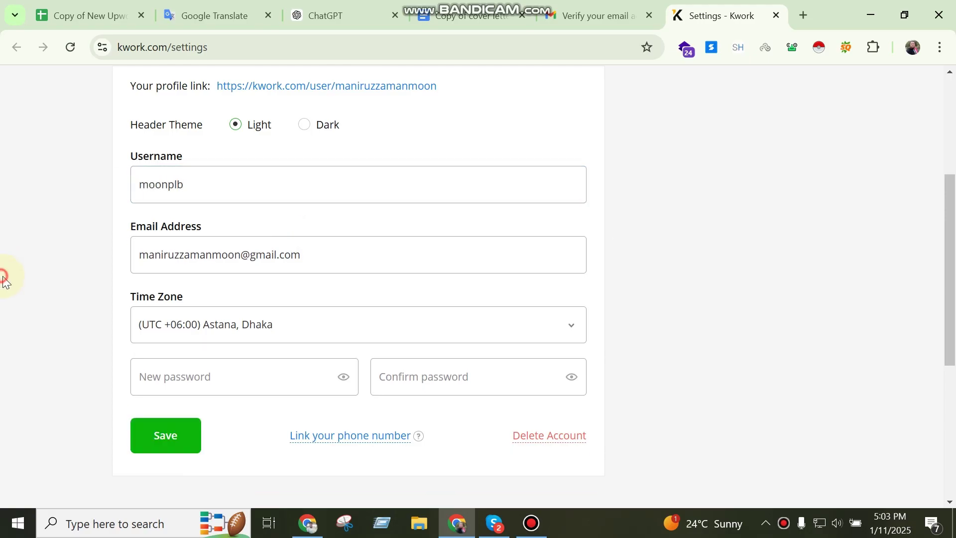
# Replace the username with the name part copied from the account e-mail address.
pyautogui.click(246, 190)
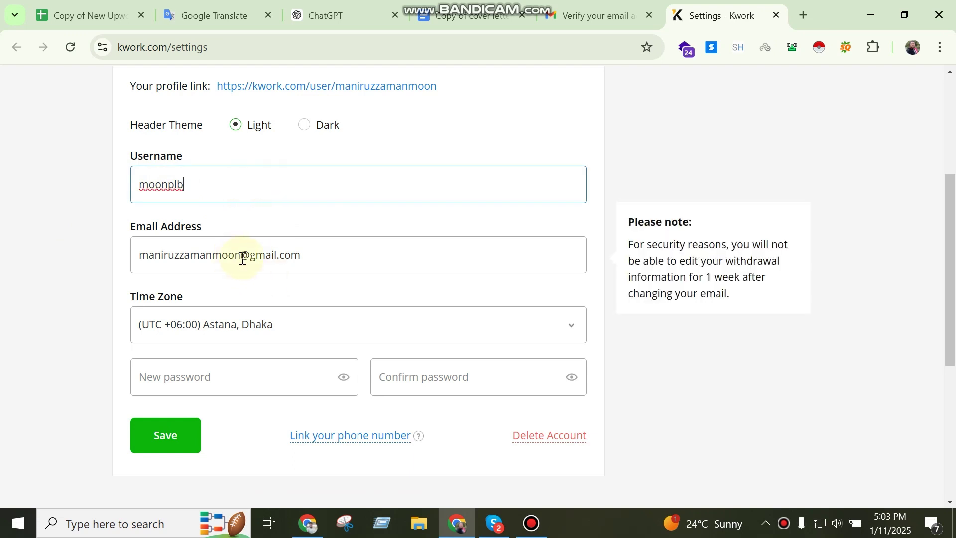
pyautogui.moveTo(243, 257); pyautogui.dragTo(78, 264)
pyautogui.hotkey('ctrl', 'c')
pyautogui.doubleClick(235, 188)
pyautogui.hotkey('ctrl', 'v')
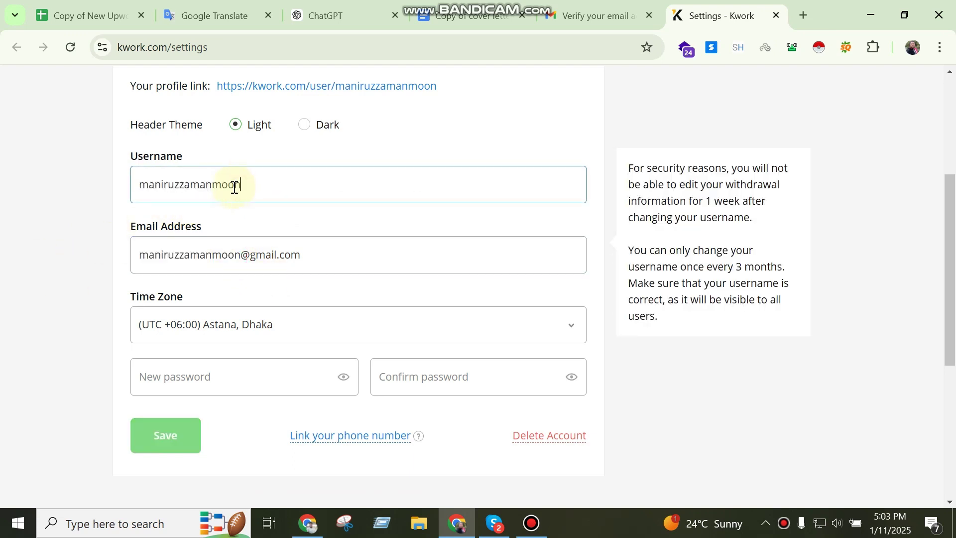
pyautogui.click(8, 317)
# Set the account time zone to (UTC +06:00) Astana, Dhaka.
pyautogui.click(330, 395)
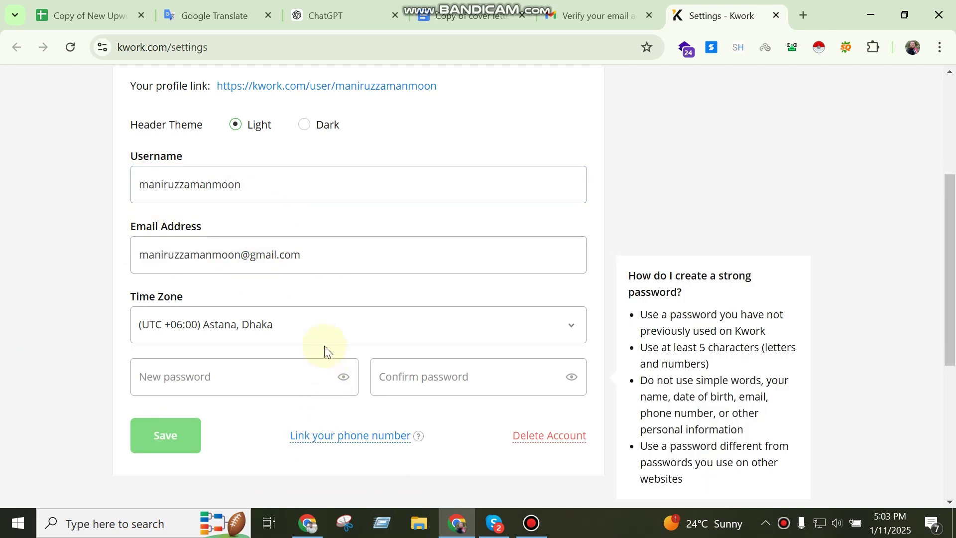
pyautogui.click(22, 355)
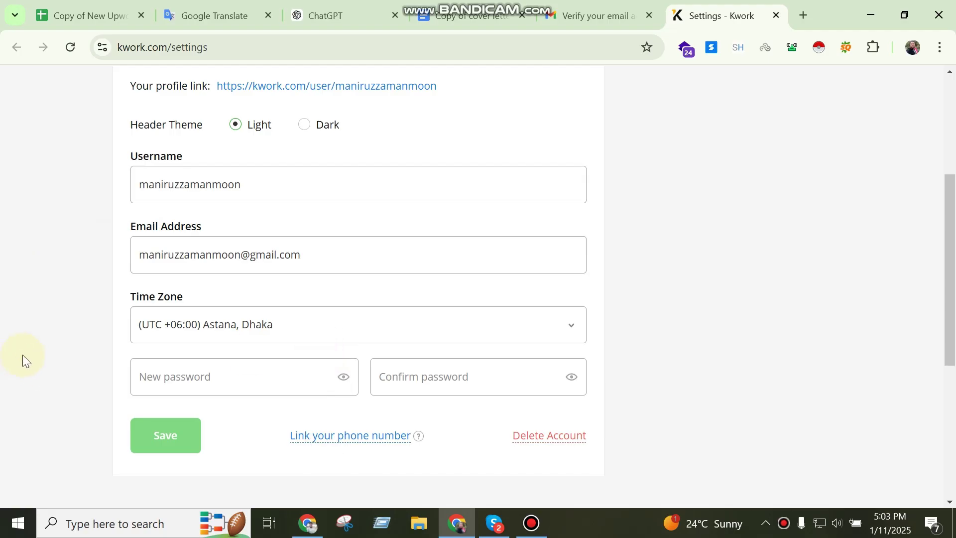
pyautogui.click(235, 372)
pyautogui.click(312, 343)
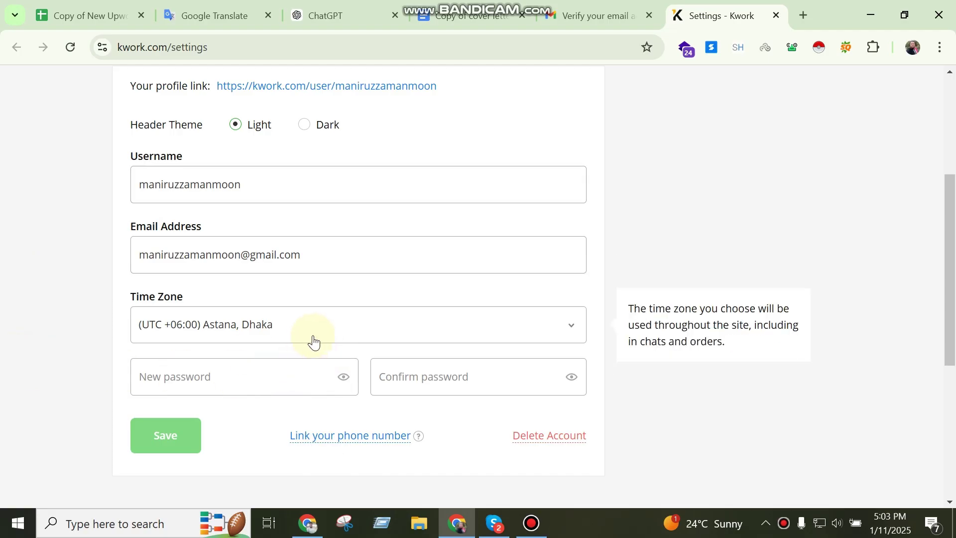
pyautogui.click(313, 341)
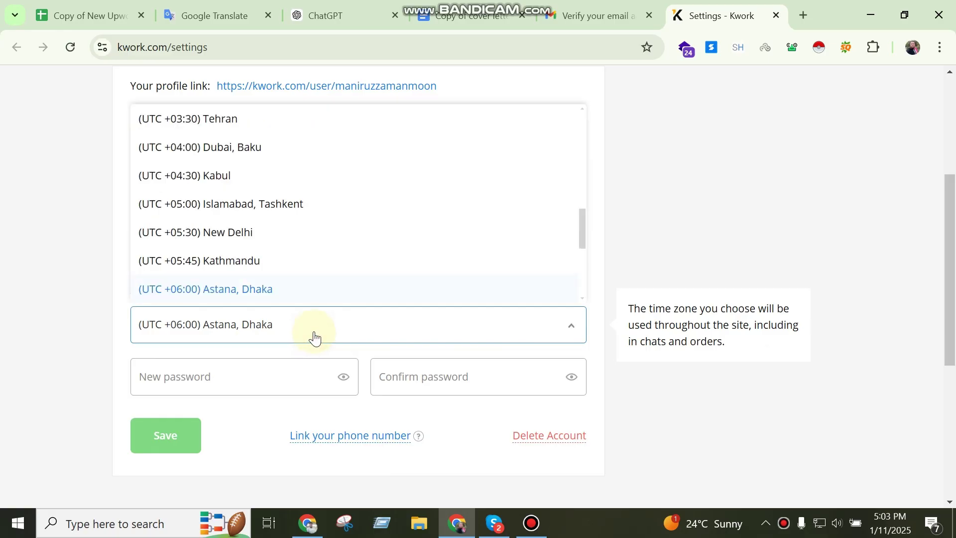
pyautogui.click(11, 321)
pyautogui.press('Tab')
# Enter a new password and its confirmation, then try saving.
pyautogui.click(456, 374)
pyautogui.click(252, 378)
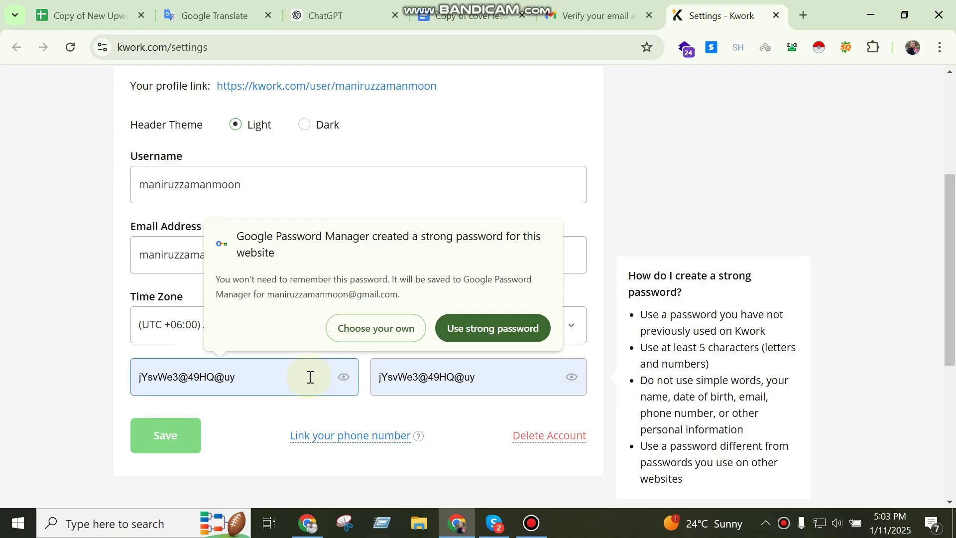
pyautogui.write('••')
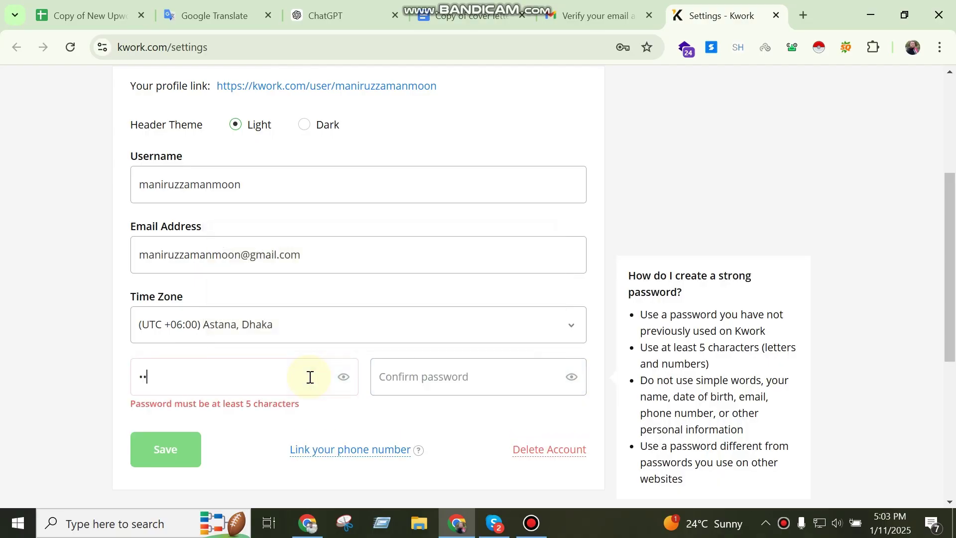
pyautogui.write('•••')
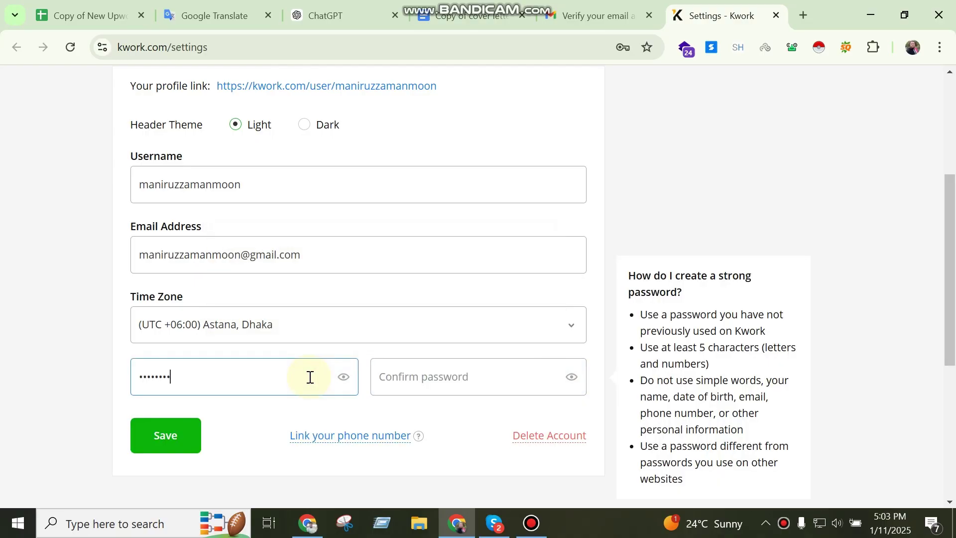
pyautogui.click(440, 384)
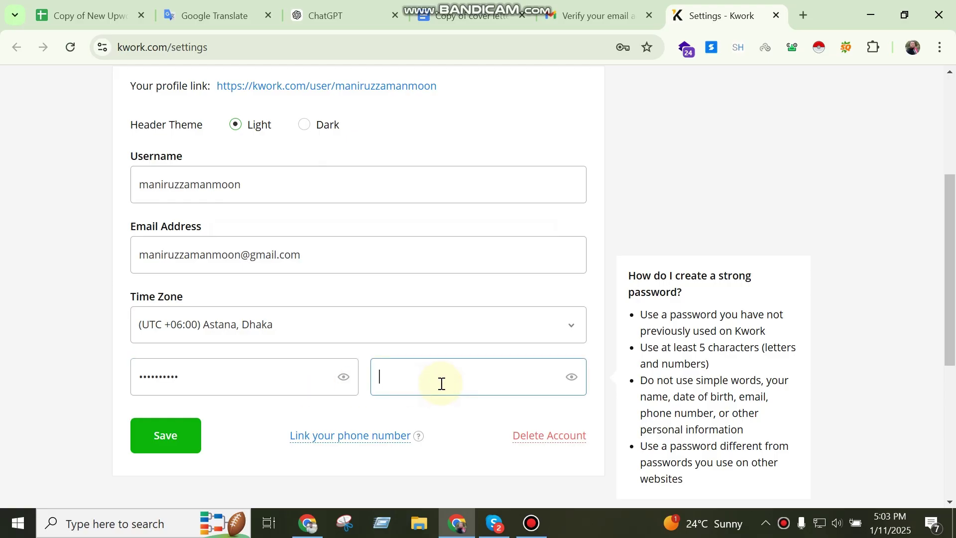
pyautogui.write('•••••')
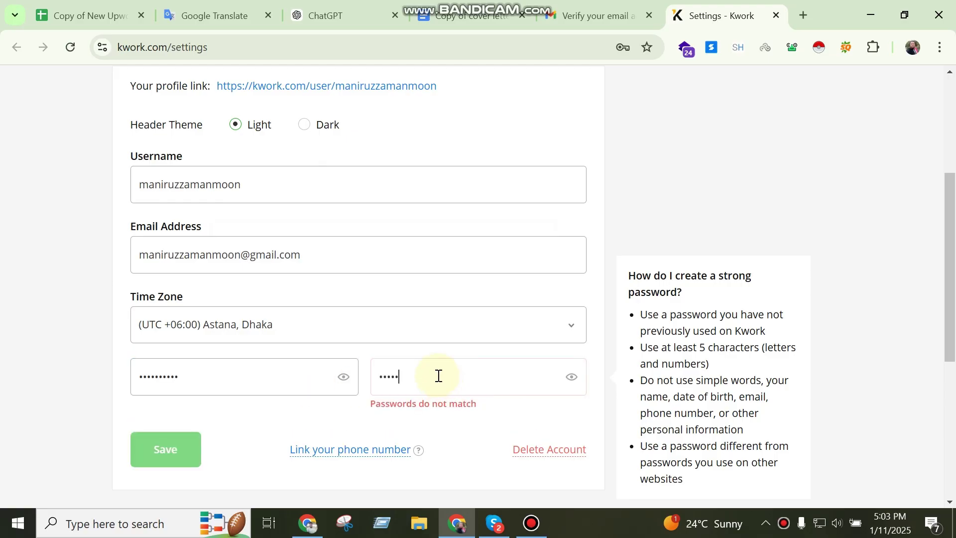
pyautogui.write('••')
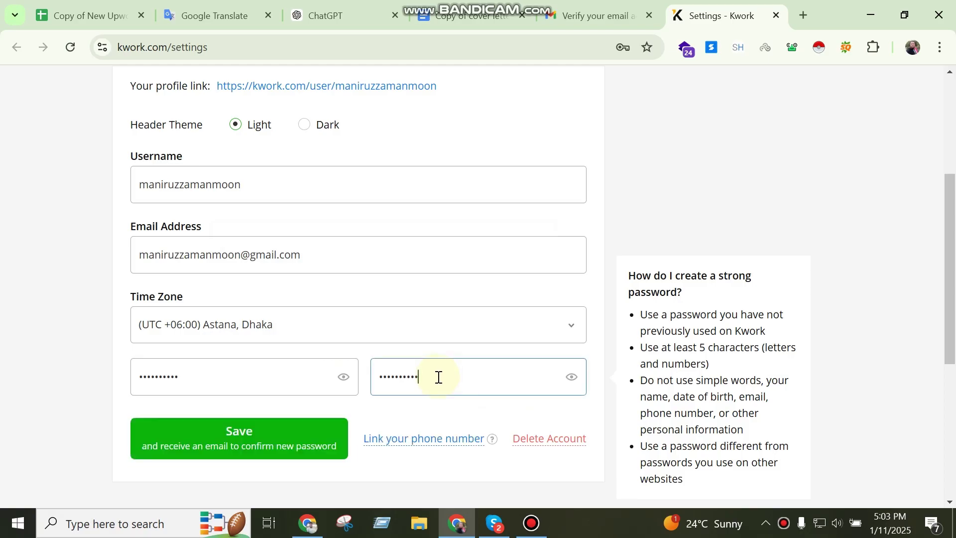
pyautogui.click(260, 437)
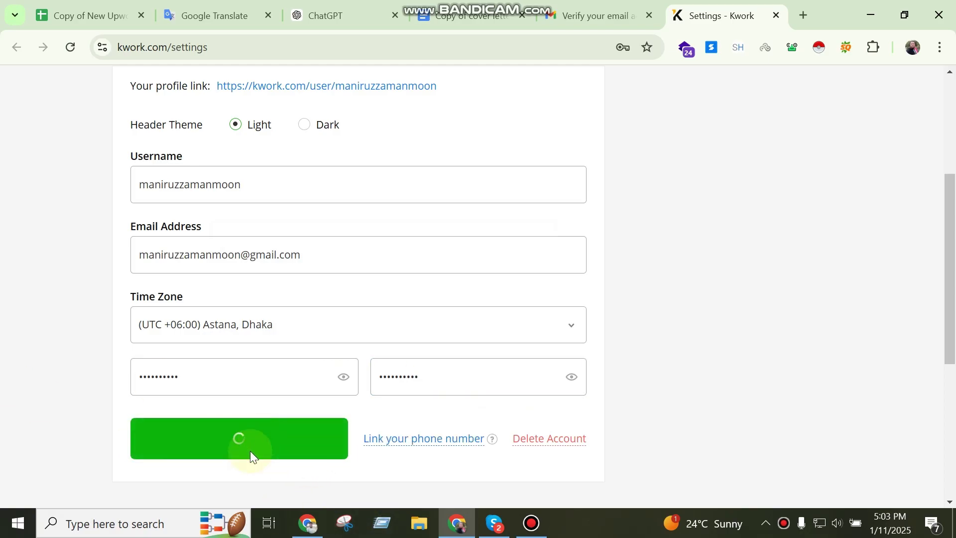
pyautogui.scroll(4, 710, 254)
pyautogui.scroll(-4, 612, 299)
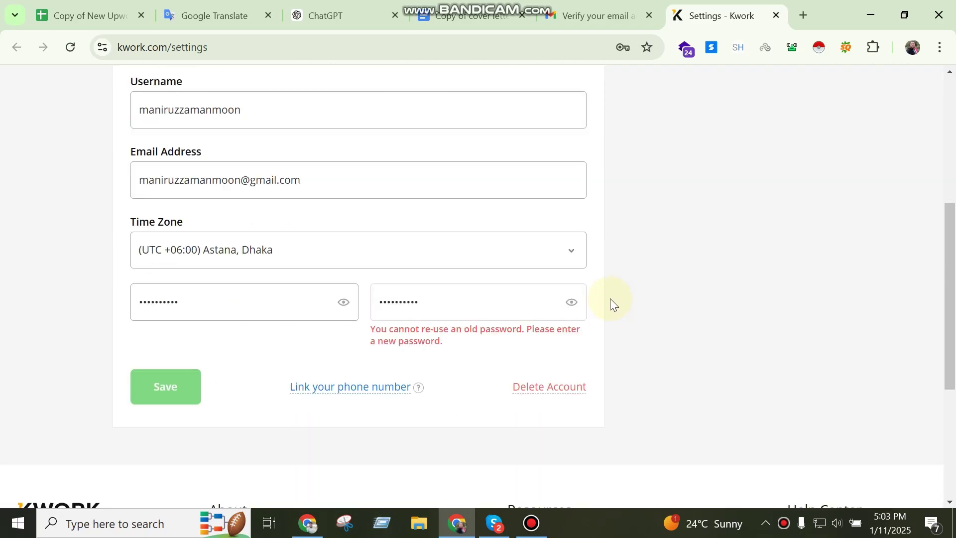
# Retype matching new passwords, save, and acknowledge the confirmation-email notice.
pyautogui.click(263, 305)
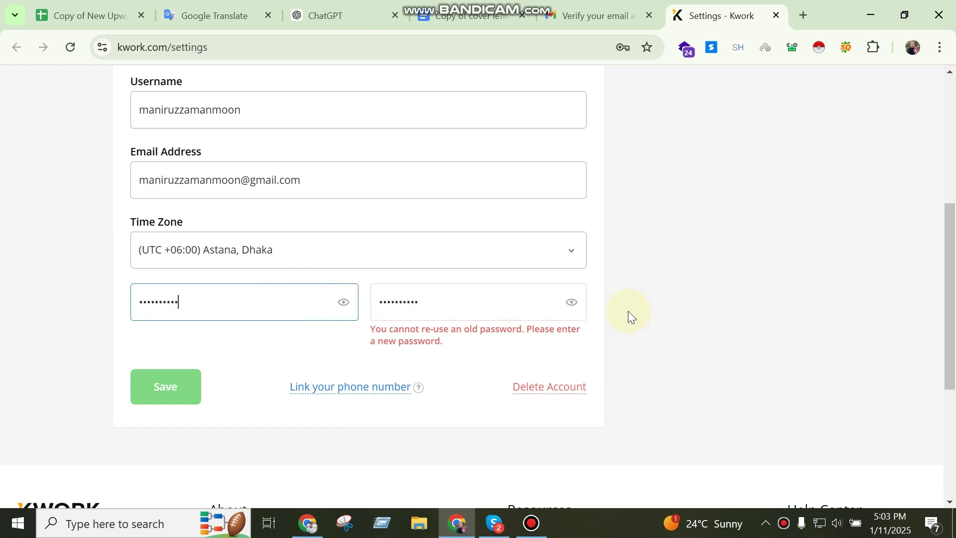
pyautogui.click(518, 303)
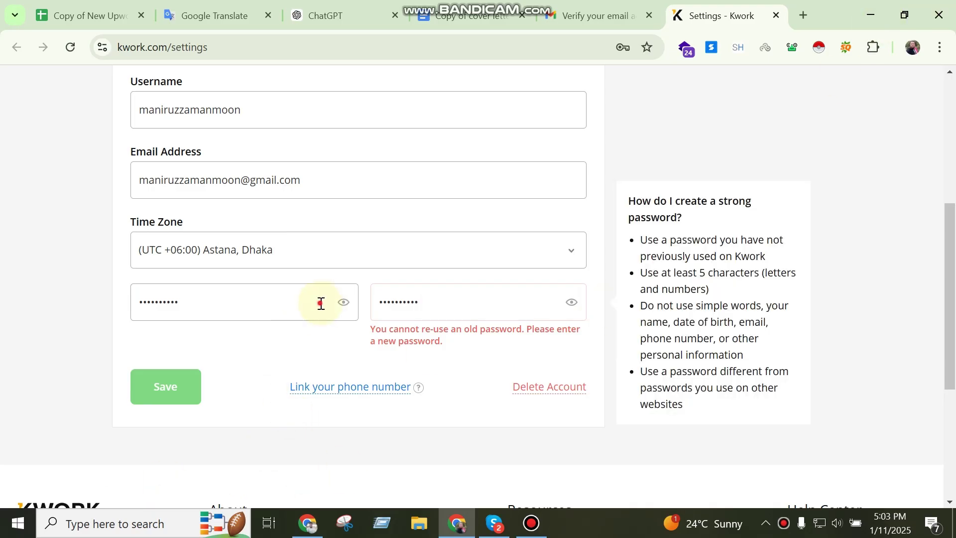
pyautogui.moveTo(321, 304); pyautogui.dragTo(7, 302)
pyautogui.write('•••')
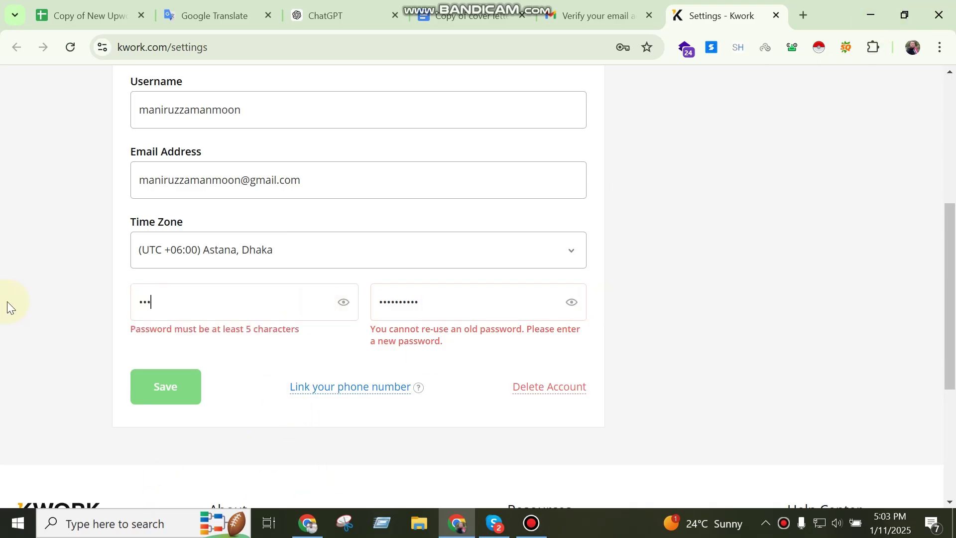
pyautogui.write('••')
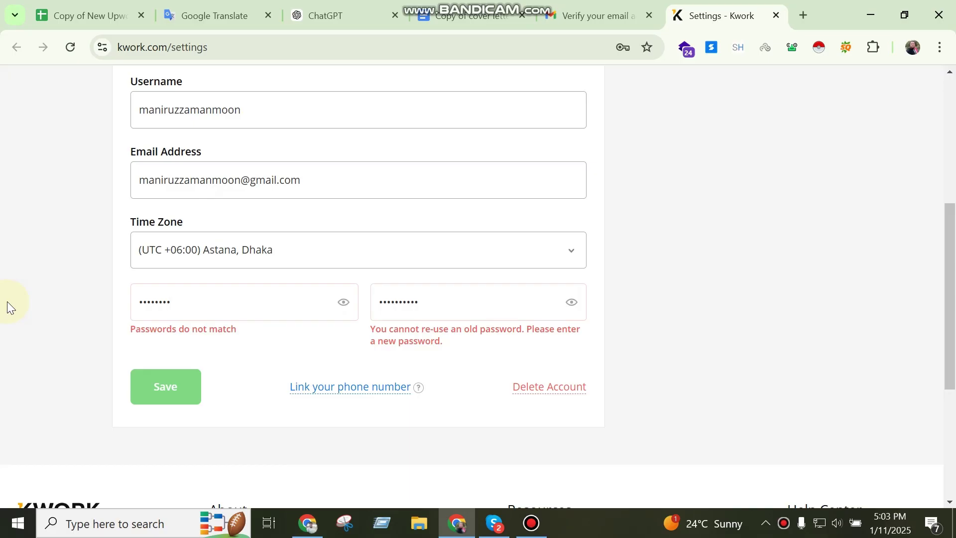
pyautogui.write('•••')
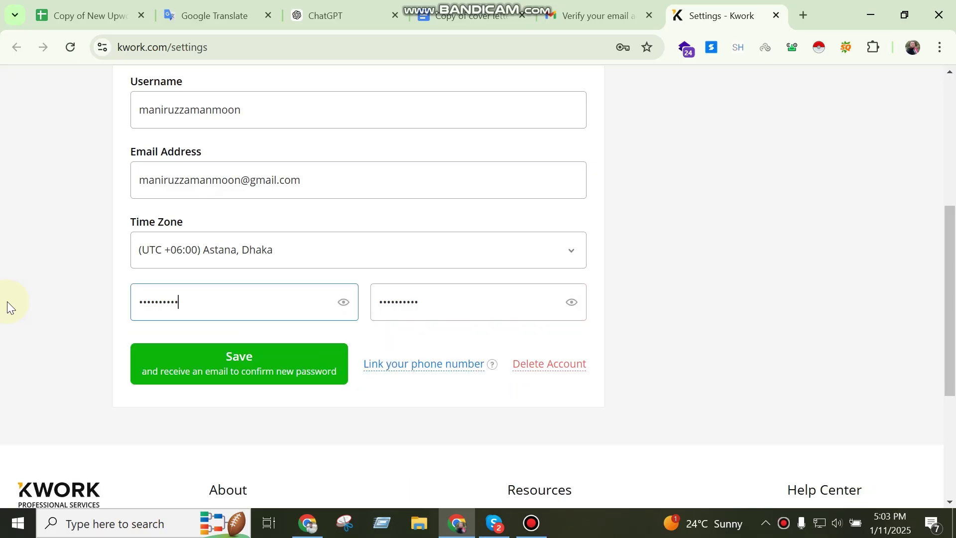
pyautogui.moveTo(253, 301)
pyautogui.doubleClick(493, 304)
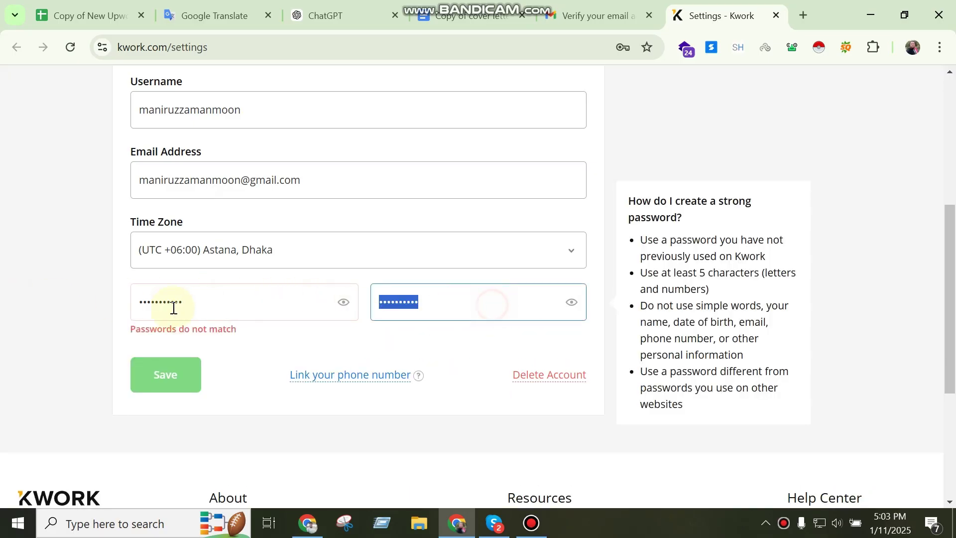
pyautogui.write('•••••')
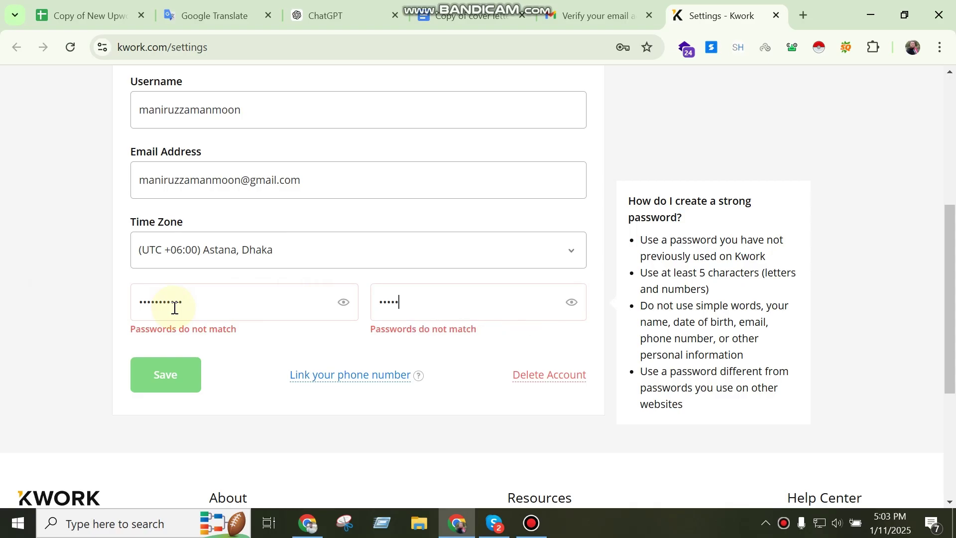
pyautogui.write('•••••')
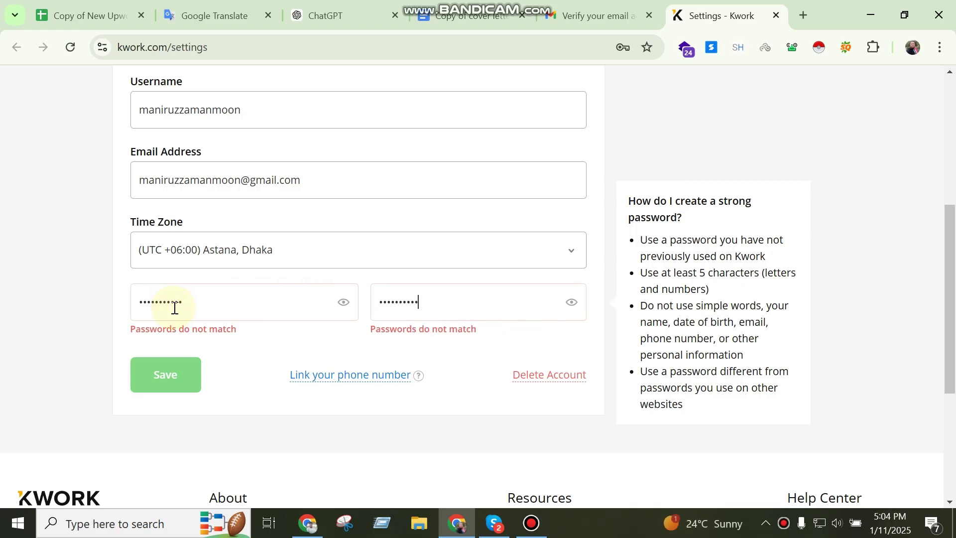
pyautogui.write('•')
pyautogui.click(240, 372)
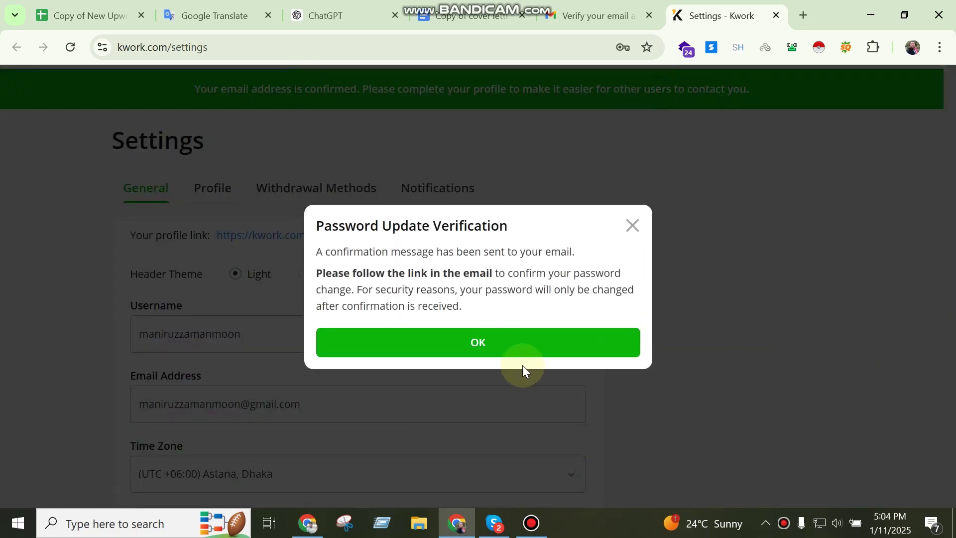
pyautogui.click(517, 353)
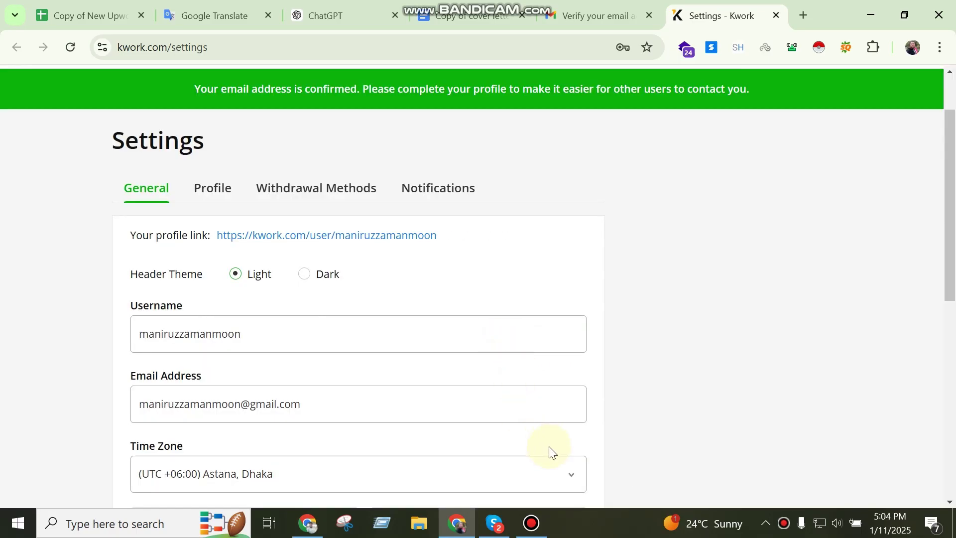
# Return to the General settings section.
pyautogui.click(531, 523)
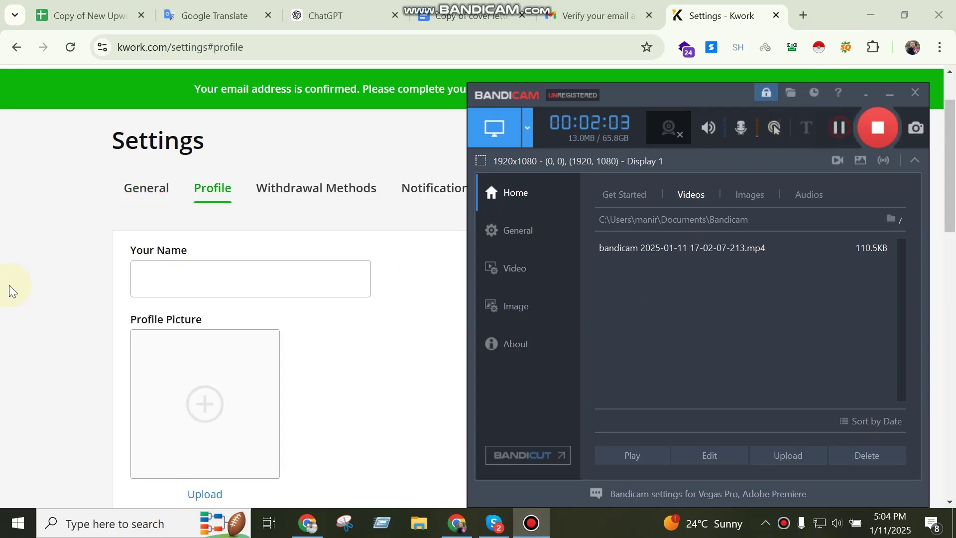
pyautogui.click(10, 288)
pyautogui.click(133, 188)
pyautogui.scroll(-2, 337, 369)
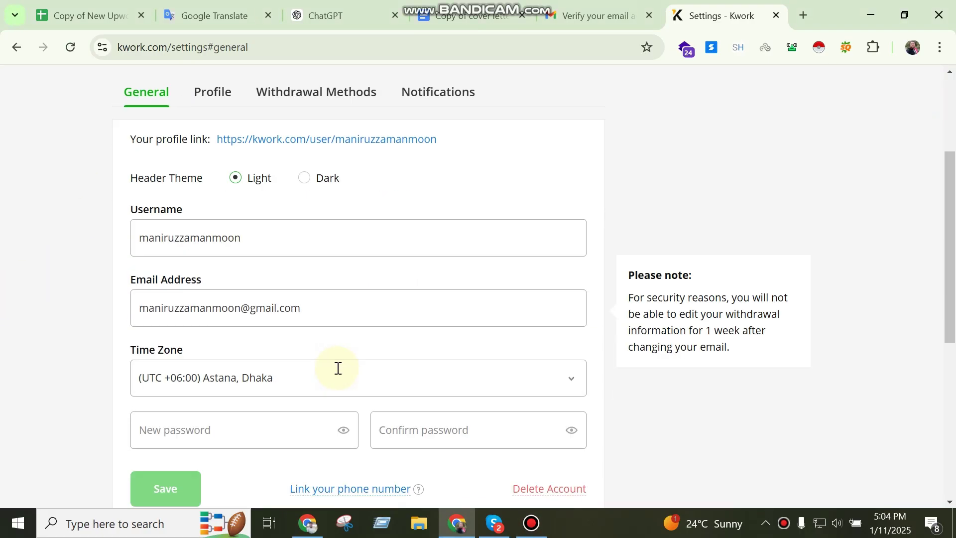
pyautogui.scroll(2, 273, 175)
# In Profile settings, type your full name into the Your Name field.
pyautogui.click(212, 192)
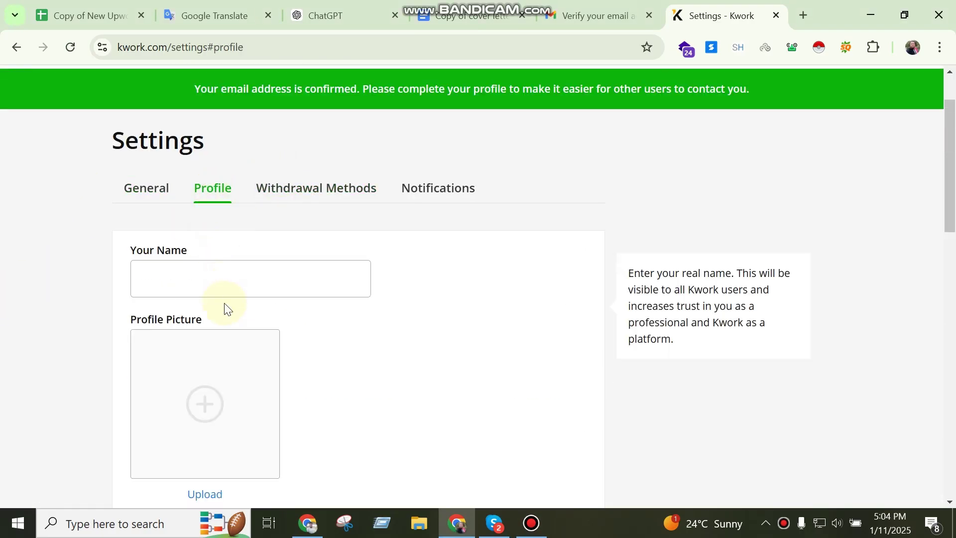
pyautogui.click(221, 282)
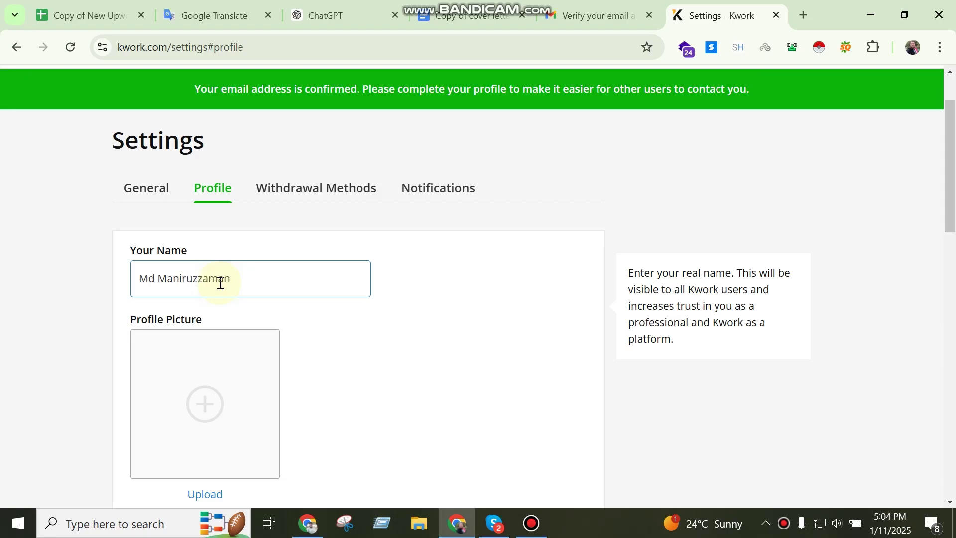
pyautogui.press('Tab')
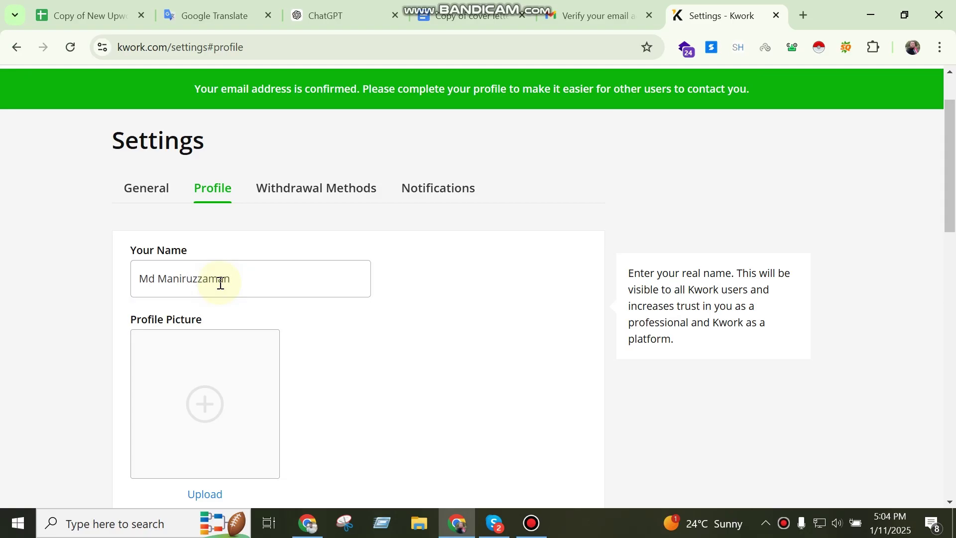
pyautogui.click(258, 282)
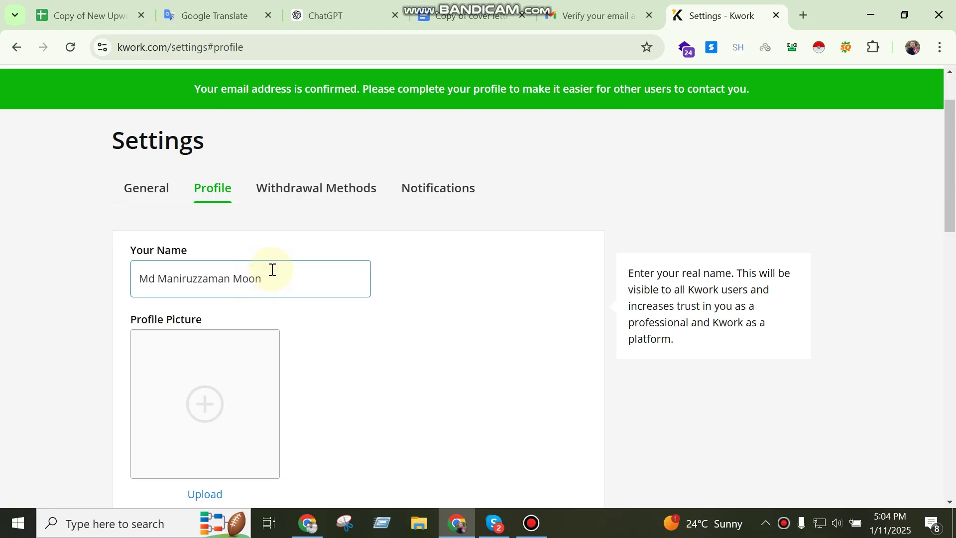
# Upload a photo from Personal (E:) > Documents as the profile picture.
pyautogui.scroll(-1, 269, 394)
pyautogui.click(205, 327)
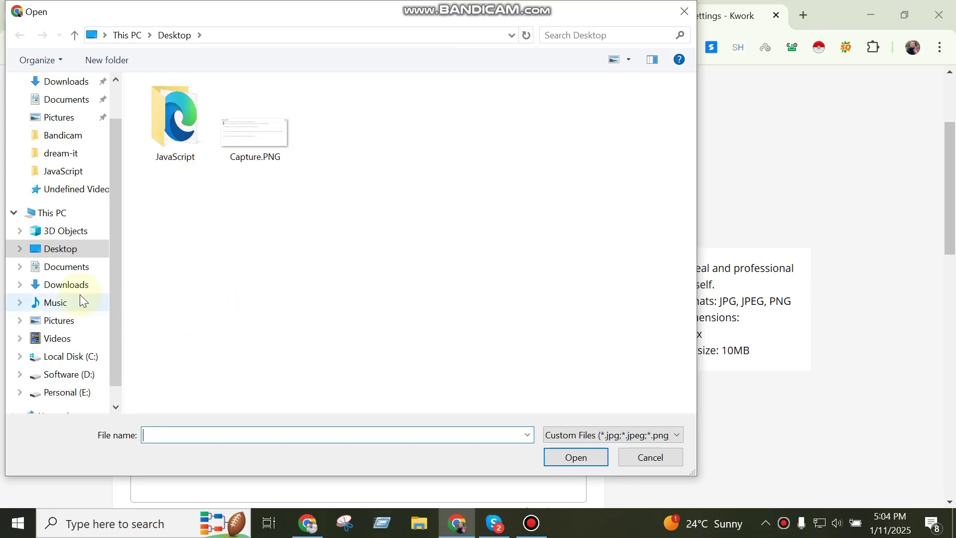
pyautogui.click(62, 214)
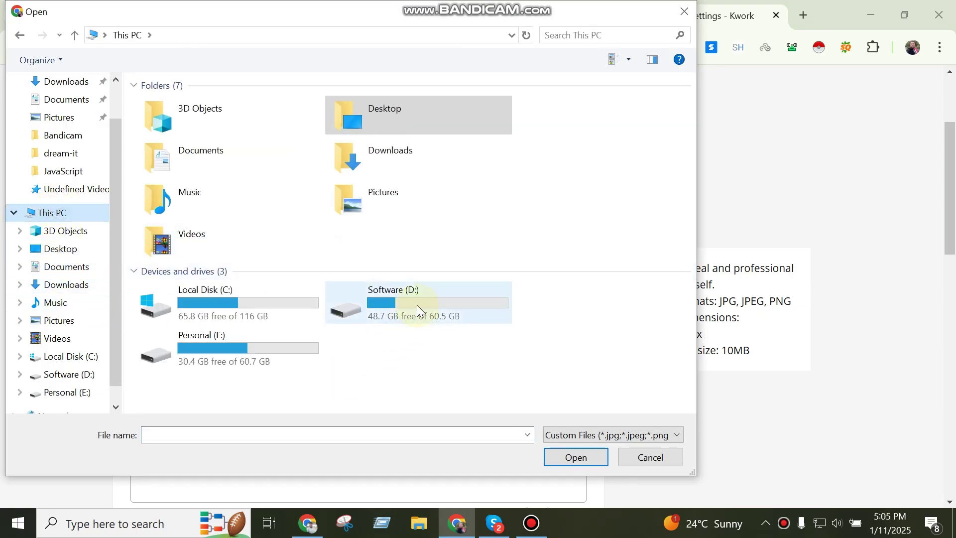
pyautogui.doubleClick(227, 348)
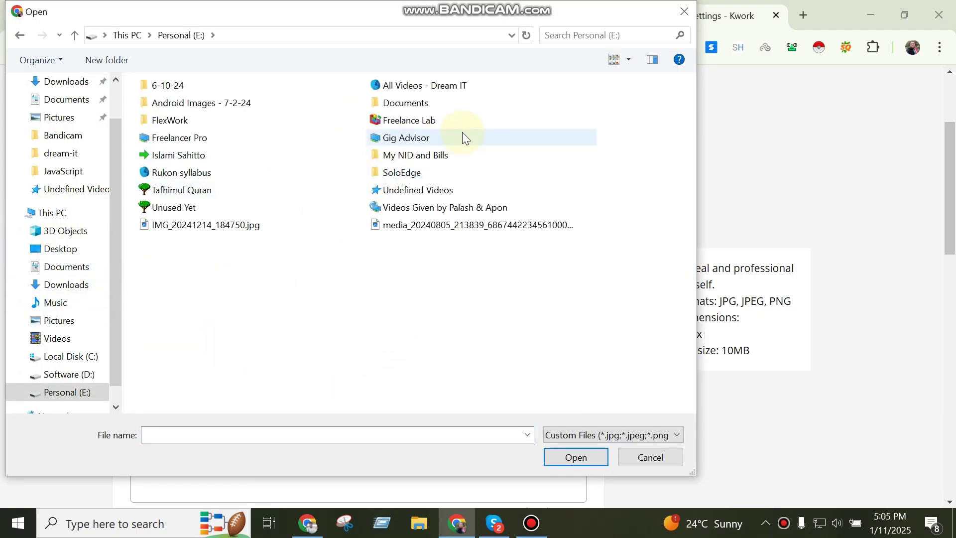
pyautogui.doubleClick(421, 103)
pyautogui.click(444, 137)
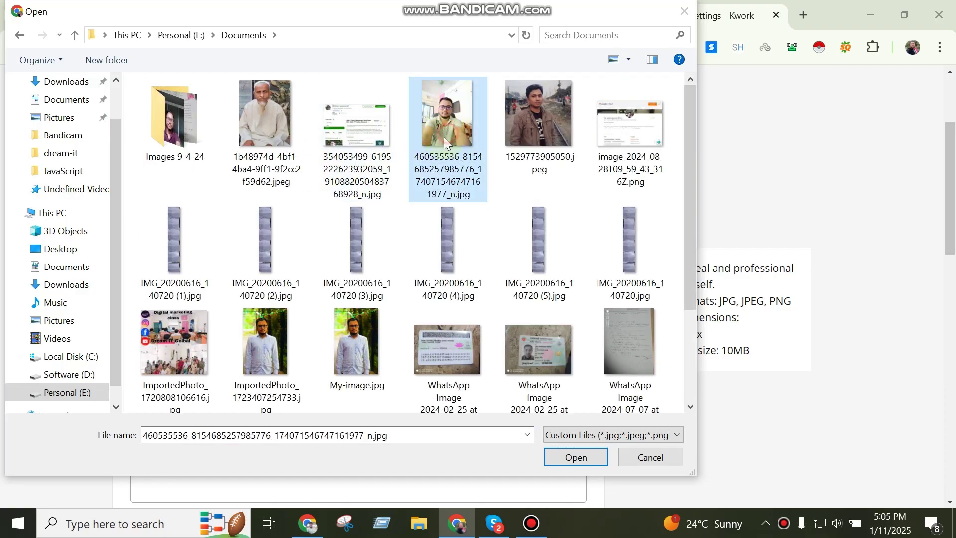
pyautogui.click(580, 457)
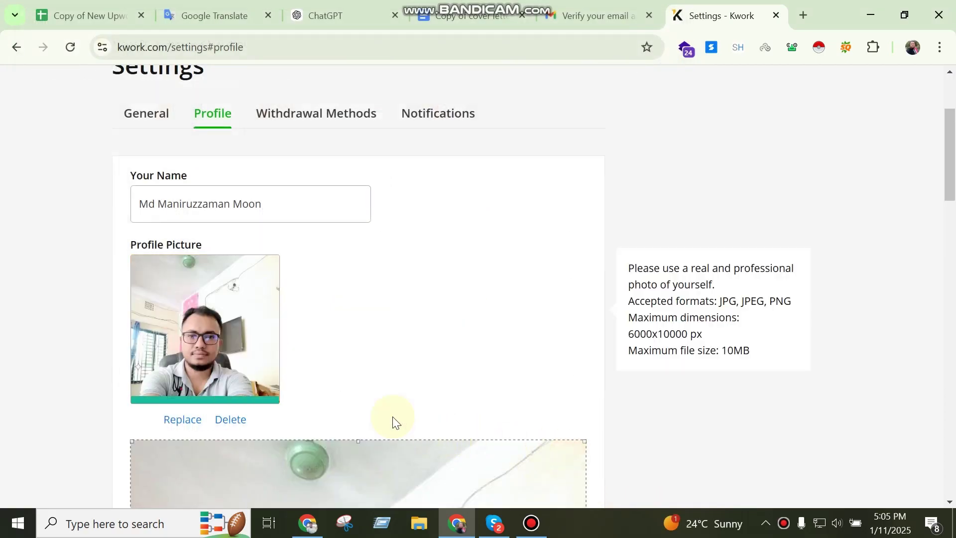
# Reposition the photo's crop box and zoom the page out twice with Ctrl+minus.
pyautogui.moveTo(253, 387); pyautogui.dragTo(257, 324)
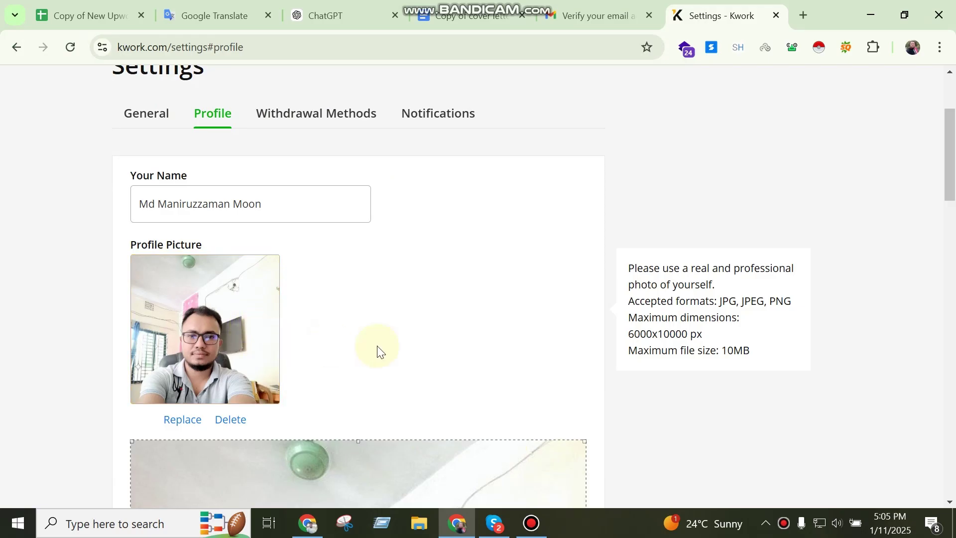
pyautogui.scroll(-1, 407, 368)
pyautogui.scroll(-2, 407, 367)
pyautogui.scroll(-8, 406, 358)
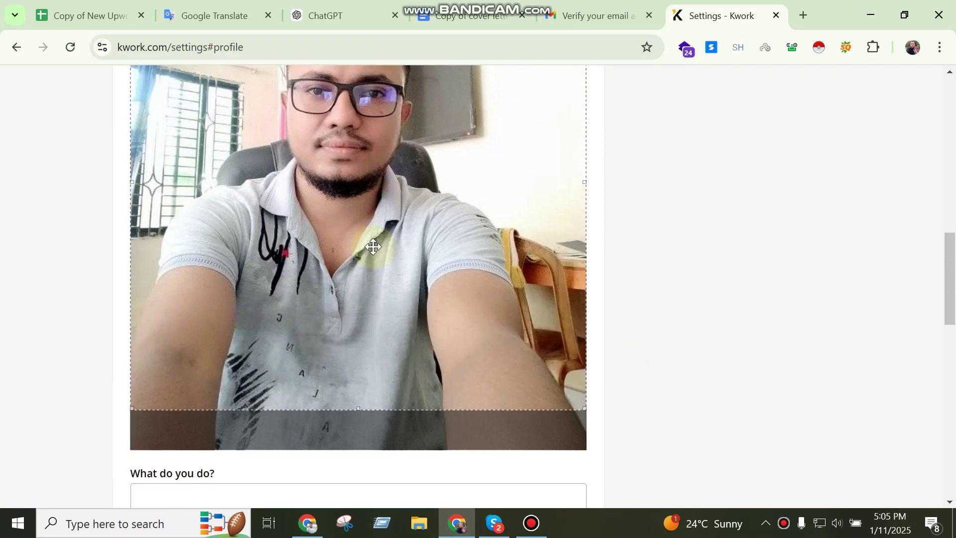
pyautogui.scroll(5, 832, 245)
pyautogui.moveTo(483, 343); pyautogui.dragTo(473, 370)
pyautogui.scroll(-4, 797, 342)
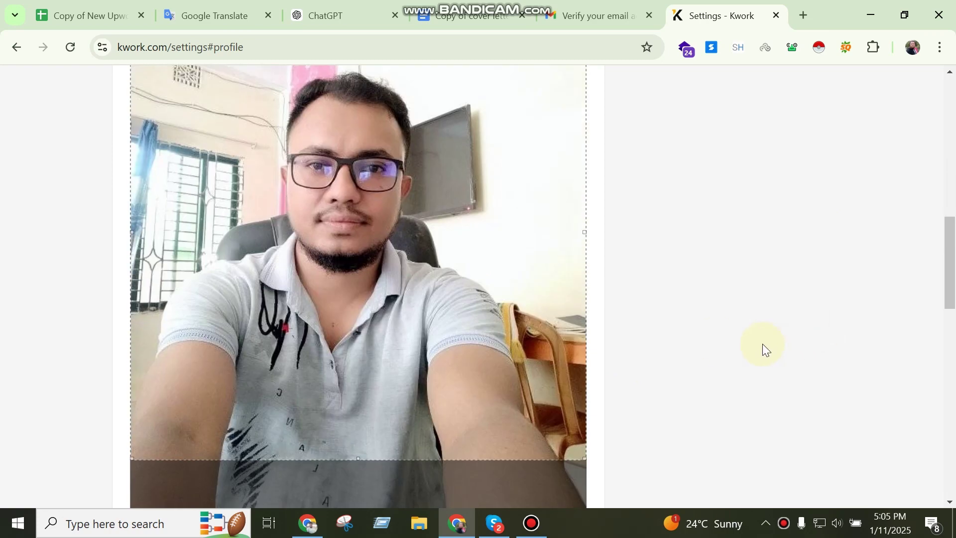
pyautogui.moveTo(394, 333); pyautogui.dragTo(384, 304)
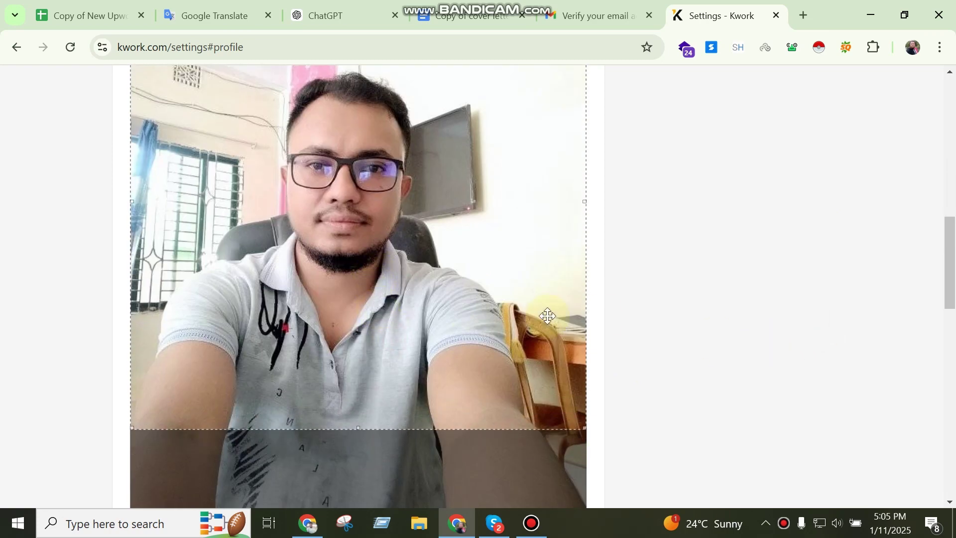
pyautogui.hotkey('ctrl', '-')
pyautogui.hotkey('ctrl', '-')
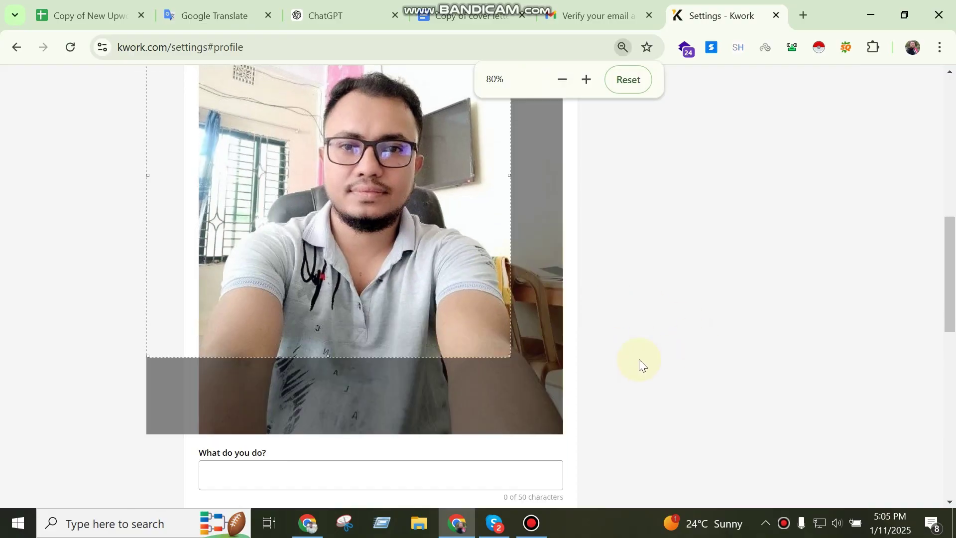
pyautogui.hotkey('ctrl', '-')
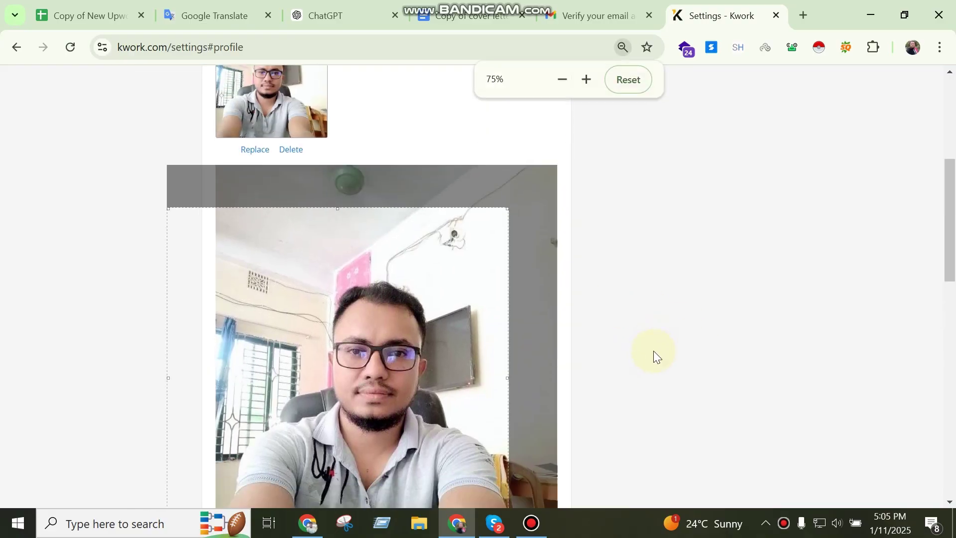
# Fine-tune the crop area edges until the thumbnail preview fits.
pyautogui.scroll(-2, 653, 359)
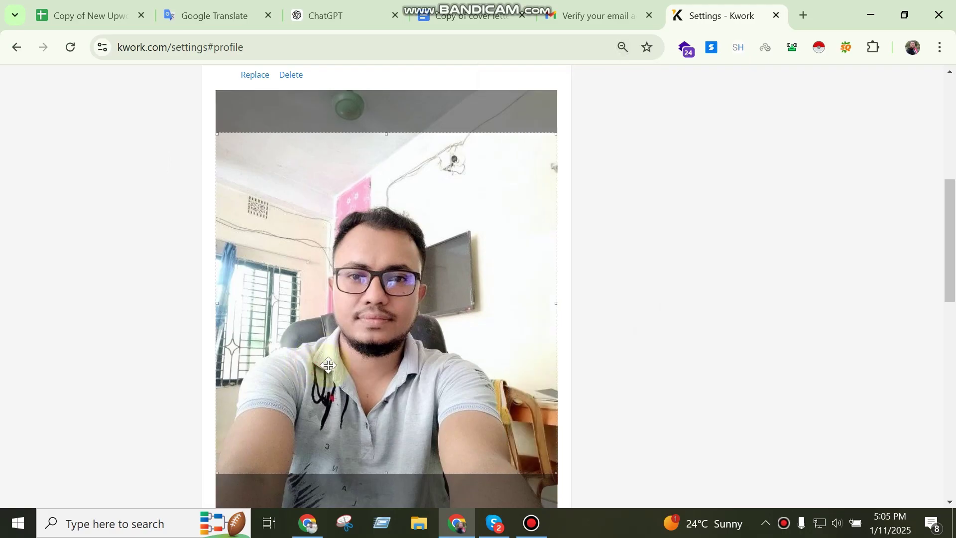
pyautogui.moveTo(393, 384); pyautogui.dragTo(350, 404)
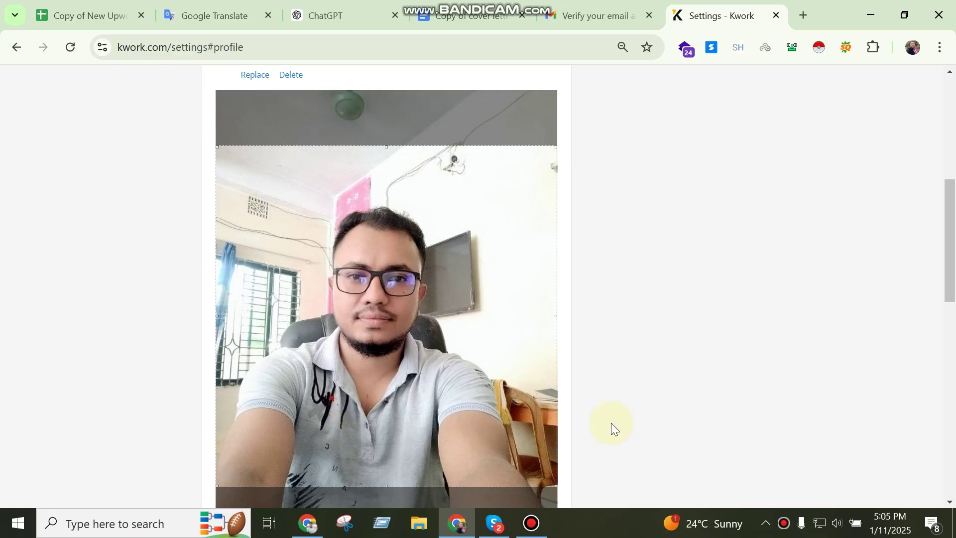
pyautogui.scroll(-2, 613, 427)
pyautogui.moveTo(442, 252); pyautogui.dragTo(443, 235)
pyautogui.scroll(4, 614, 286)
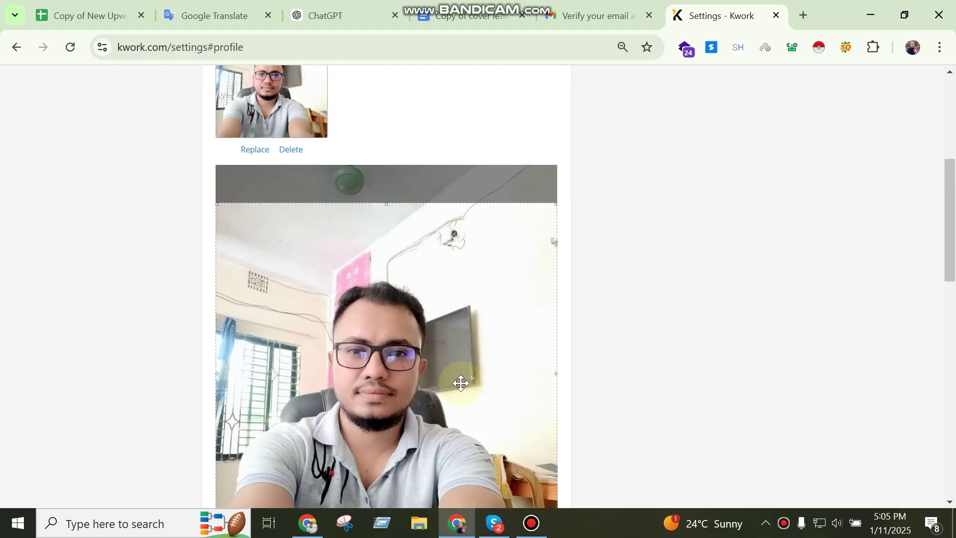
pyautogui.moveTo(459, 377)
pyautogui.mouseDown()
pyautogui.moveTo(457, 346)
pyautogui.moveTo(459, 384)
pyautogui.mouseUp()
pyautogui.scroll(-2, 579, 384)
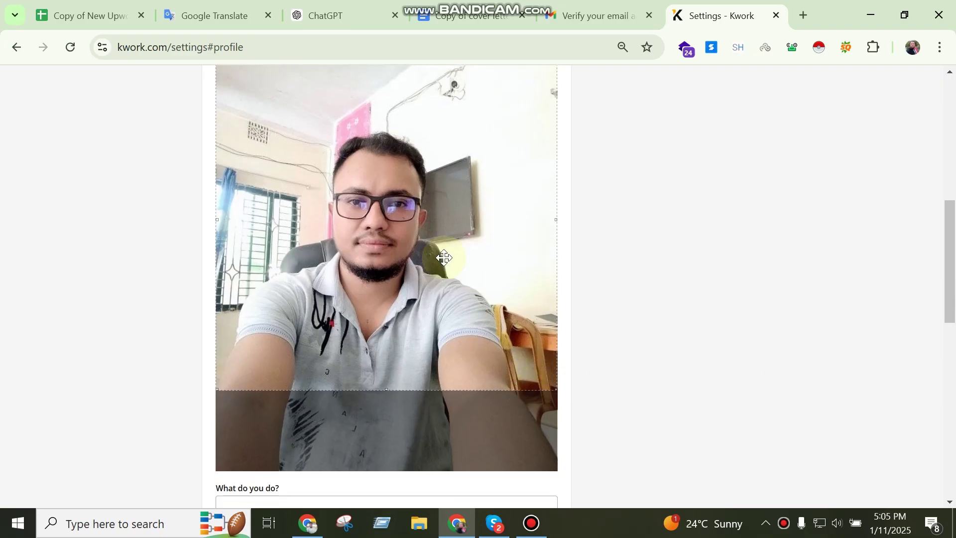
pyautogui.moveTo(441, 257); pyautogui.dragTo(442, 272)
pyautogui.scroll(-3, 749, 363)
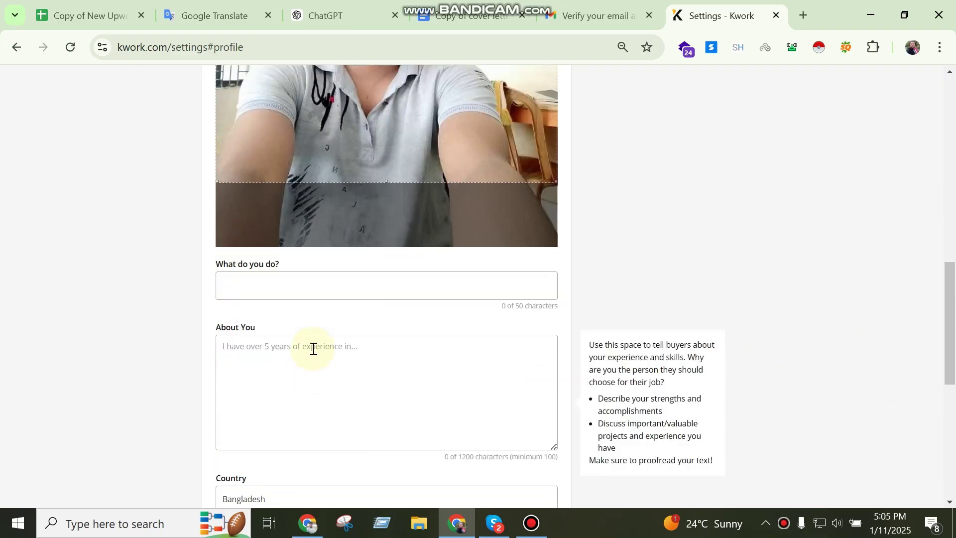
# Enter the headline 'Web, Software Development & Online Marketing', add the About You bio, and enlarge its box.
pyautogui.click(315, 288)
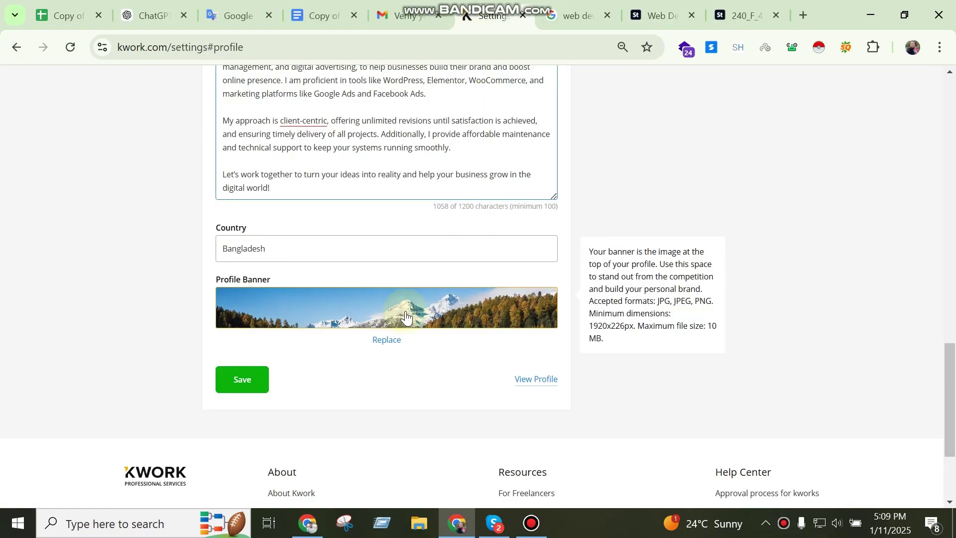
pyautogui.scroll(8, 413, 269)
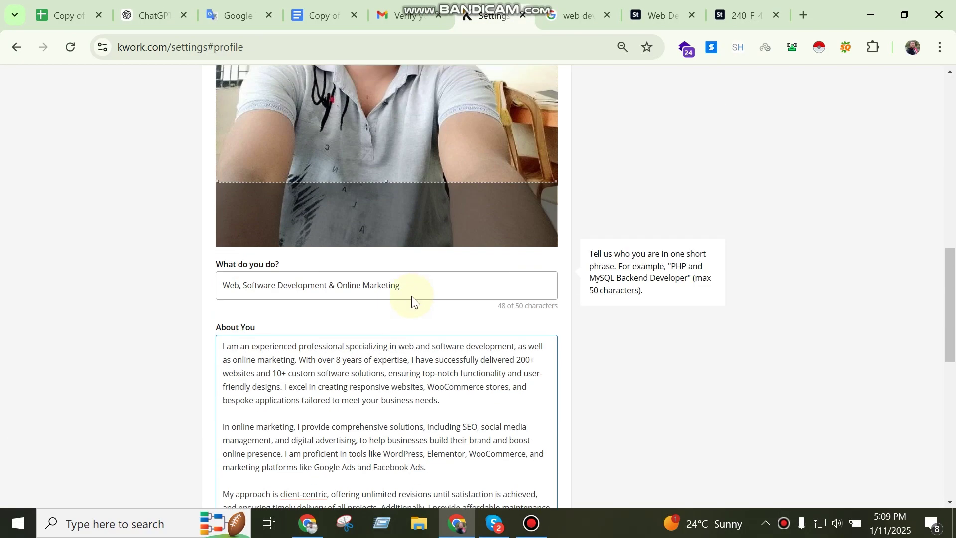
pyautogui.moveTo(436, 285); pyautogui.dragTo(90, 305)
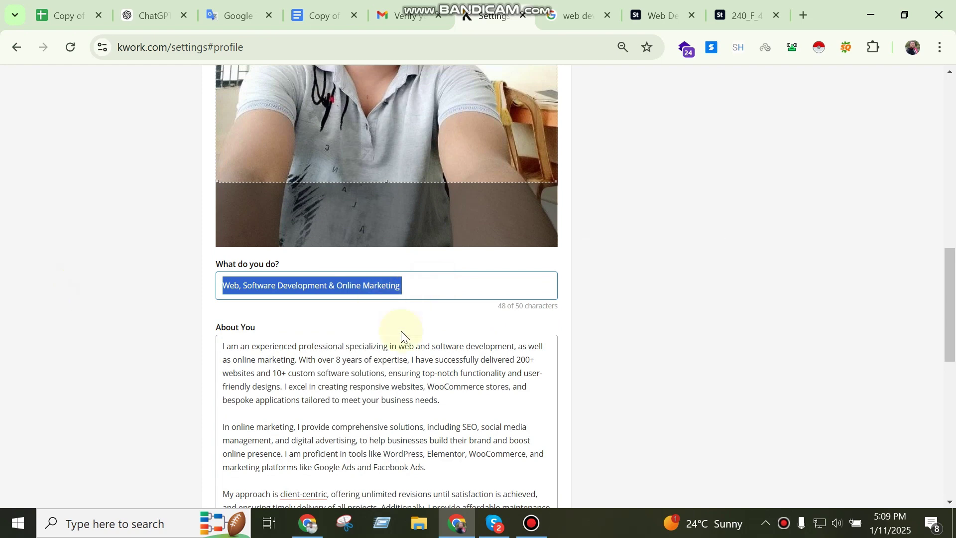
pyautogui.scroll(-5, 401, 331)
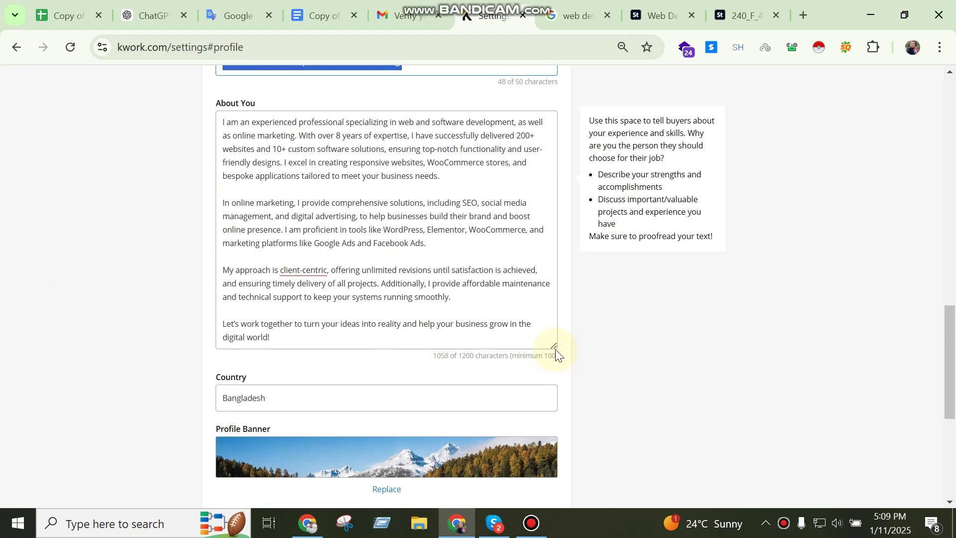
pyautogui.moveTo(555, 349); pyautogui.dragTo(582, 416)
pyautogui.scroll(3, 470, 350)
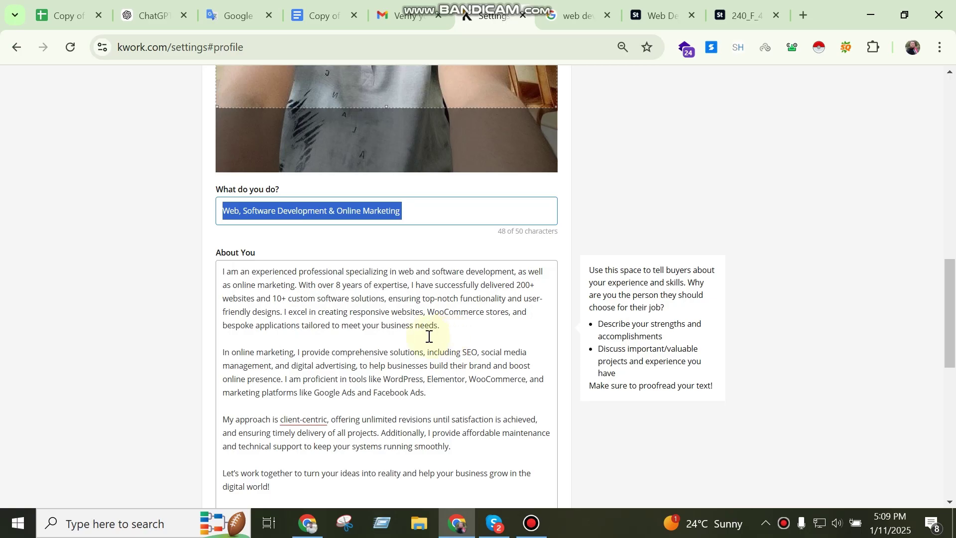
# Change 'web' to 'website', 'online' to 'digital', and 8 years to 9.
pyautogui.doubleClick(281, 272)
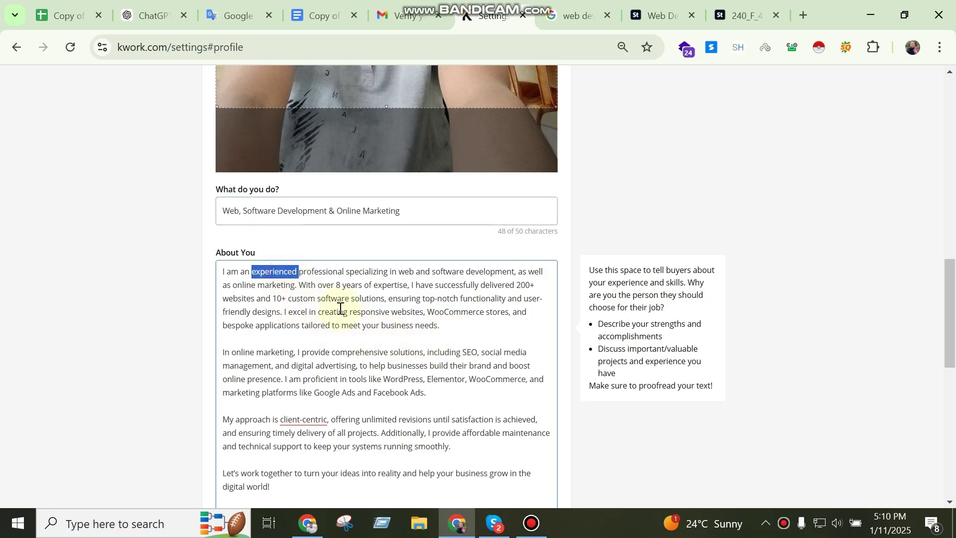
pyautogui.click(337, 312)
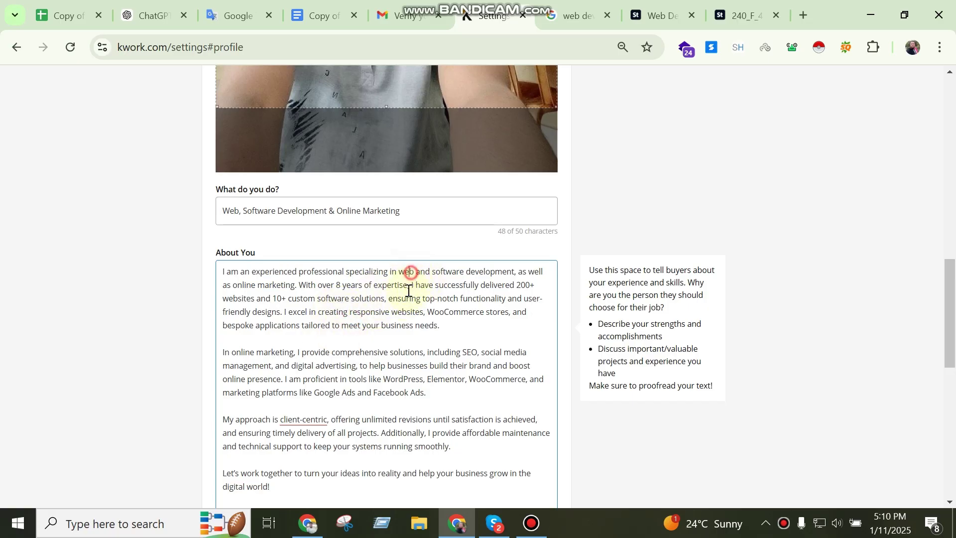
pyautogui.write('site')
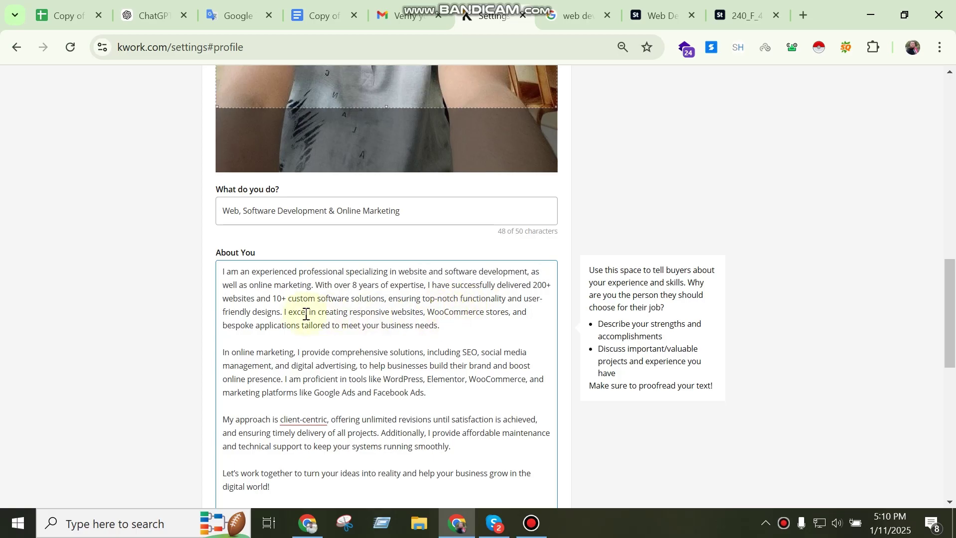
pyautogui.doubleClick(262, 286)
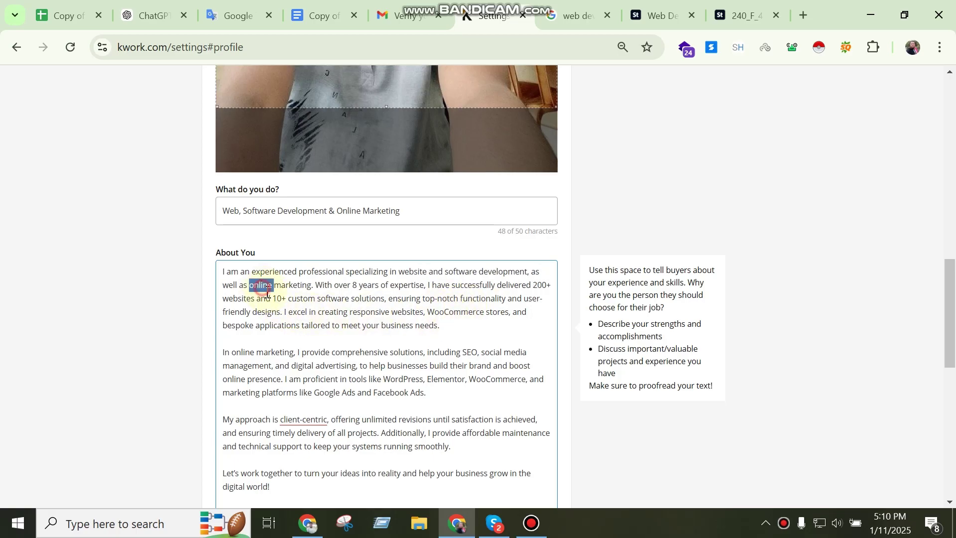
pyautogui.write('di')
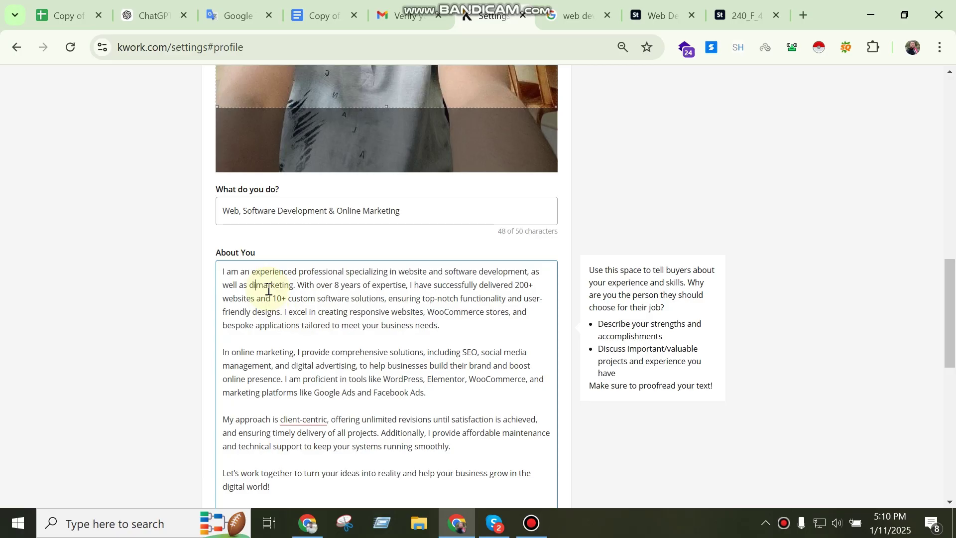
pyautogui.write('gital')
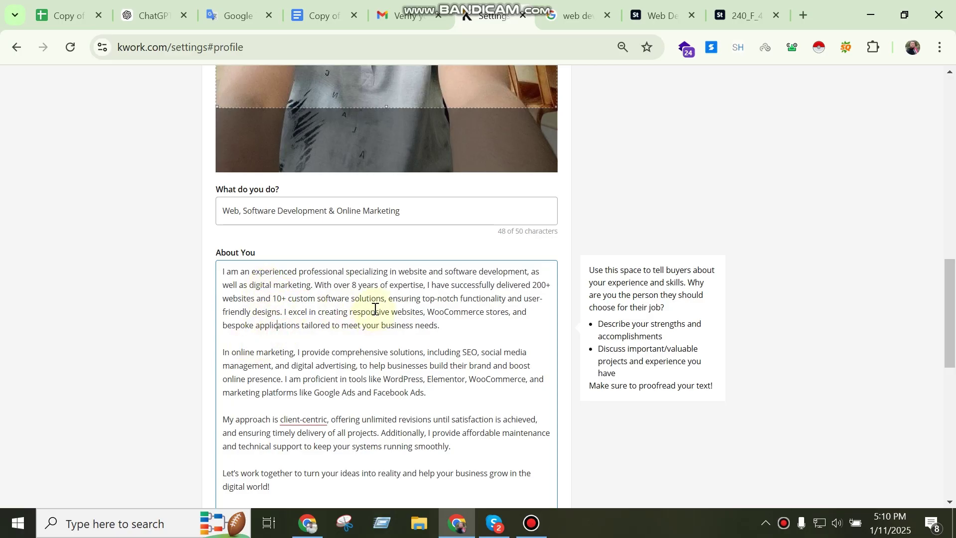
pyautogui.click(357, 285)
pyautogui.press('BackSpace')
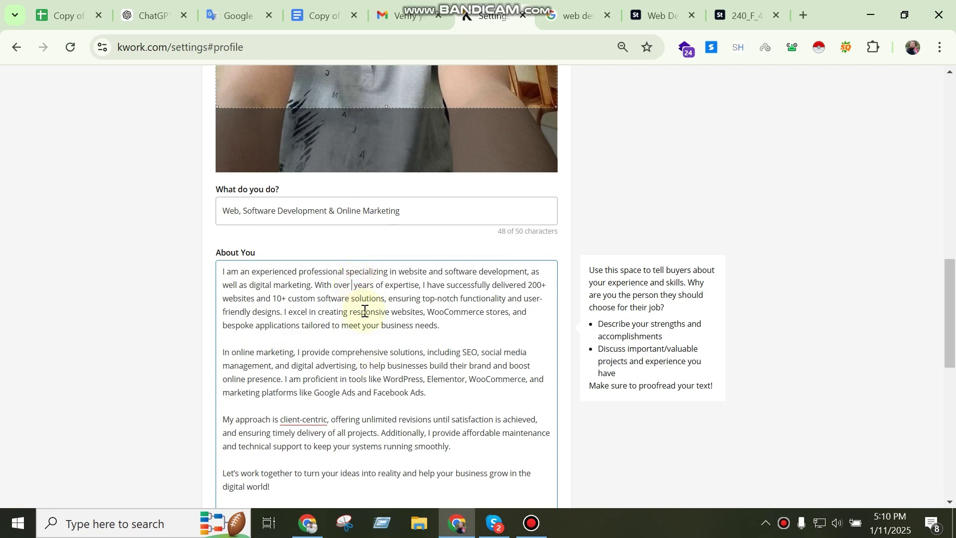
pyautogui.write('9')
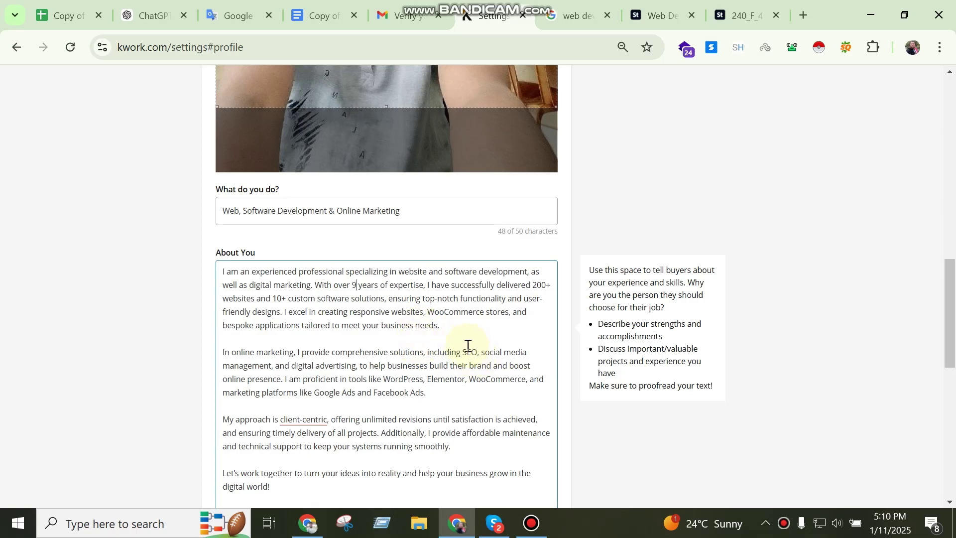
# Change 200+ to 220+ and replace 'creating' with 'making'.
pyautogui.scroll(-3, 472, 371)
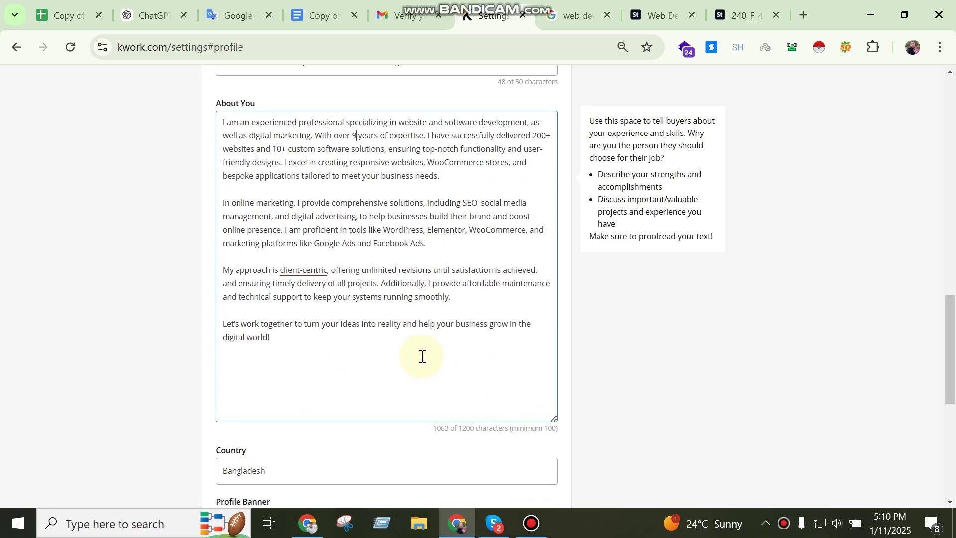
pyautogui.scroll(2, 418, 352)
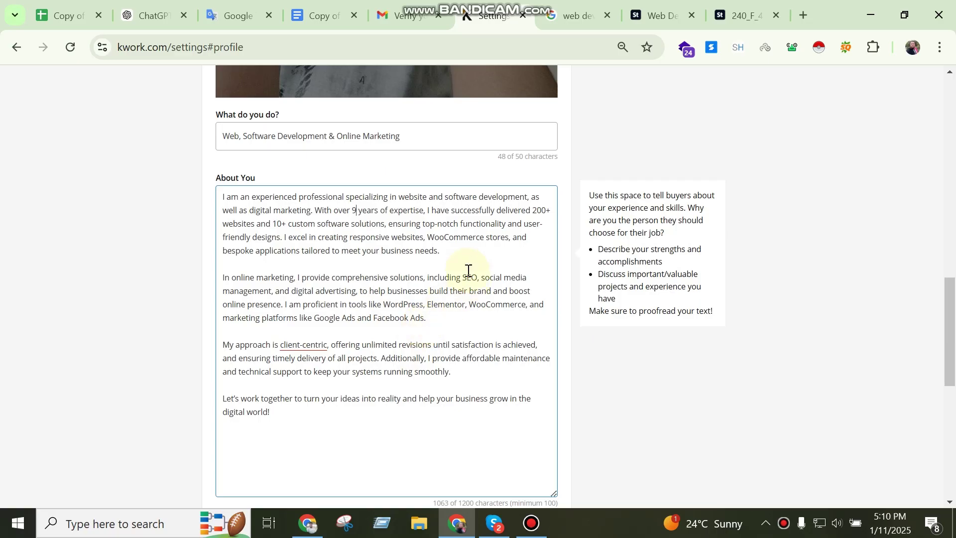
pyautogui.click(542, 212)
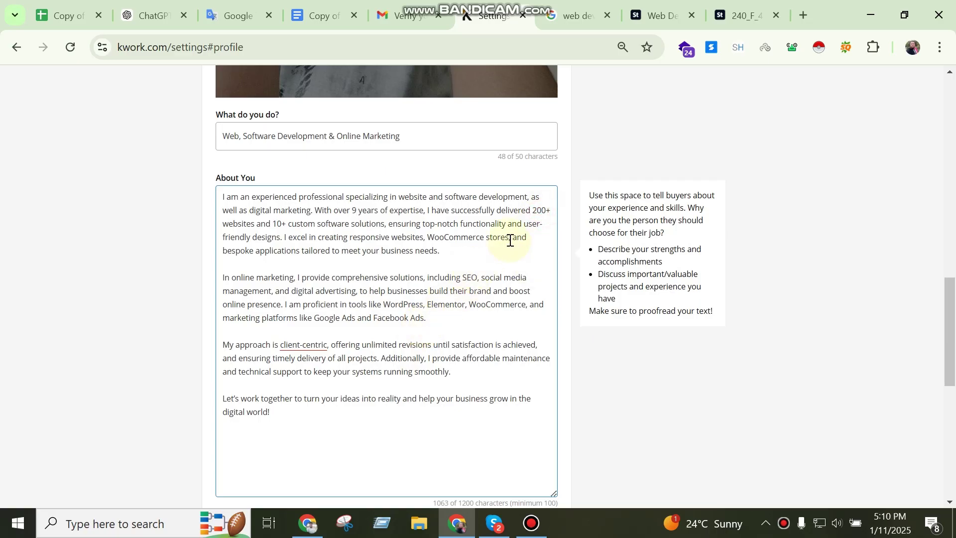
pyautogui.press('BackSpace')
pyautogui.write('2')
pyautogui.doubleClick(335, 239)
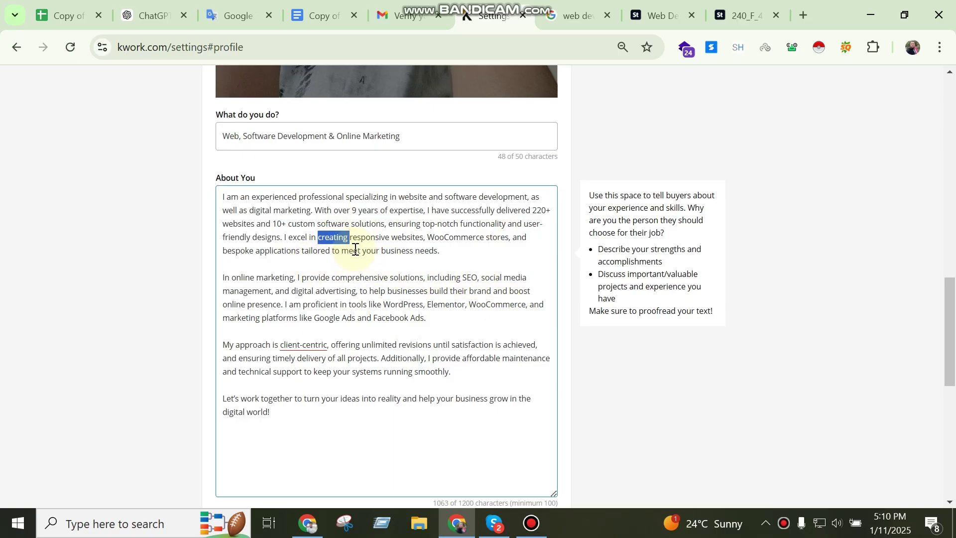
pyautogui.write('making')
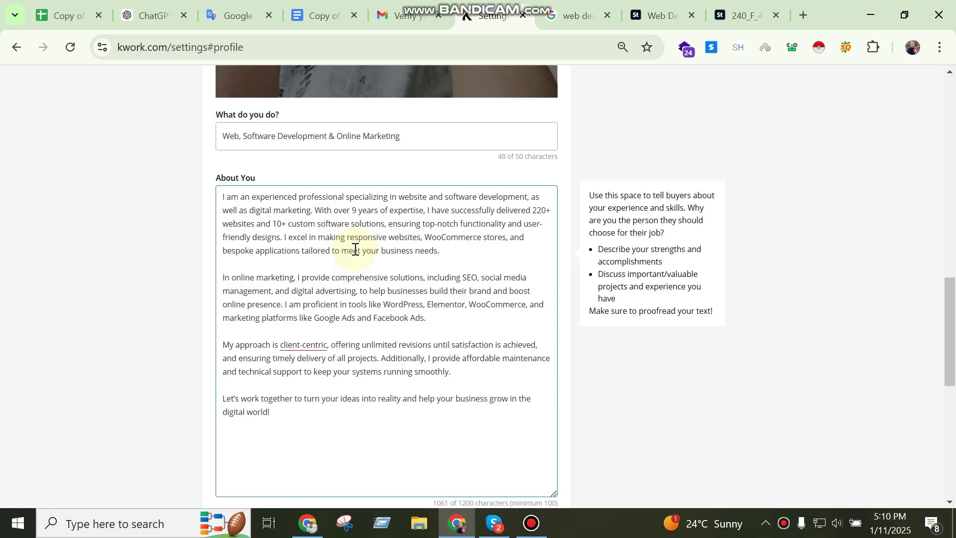
# Insert 'company or' before business, and replace 'online' with 'digital' and 'provide' with 'implement'.
pyautogui.click(424, 305)
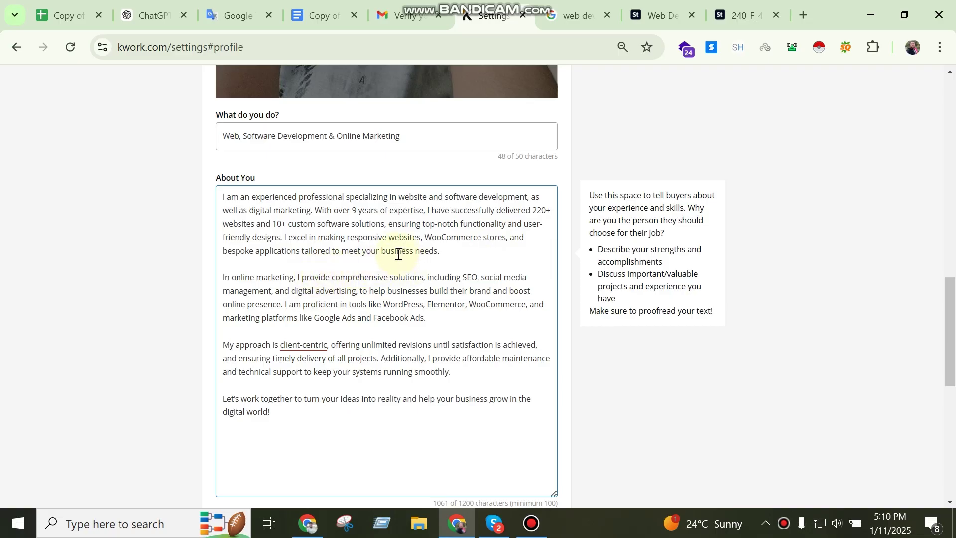
pyautogui.click(380, 253)
pyautogui.write('com pany or')
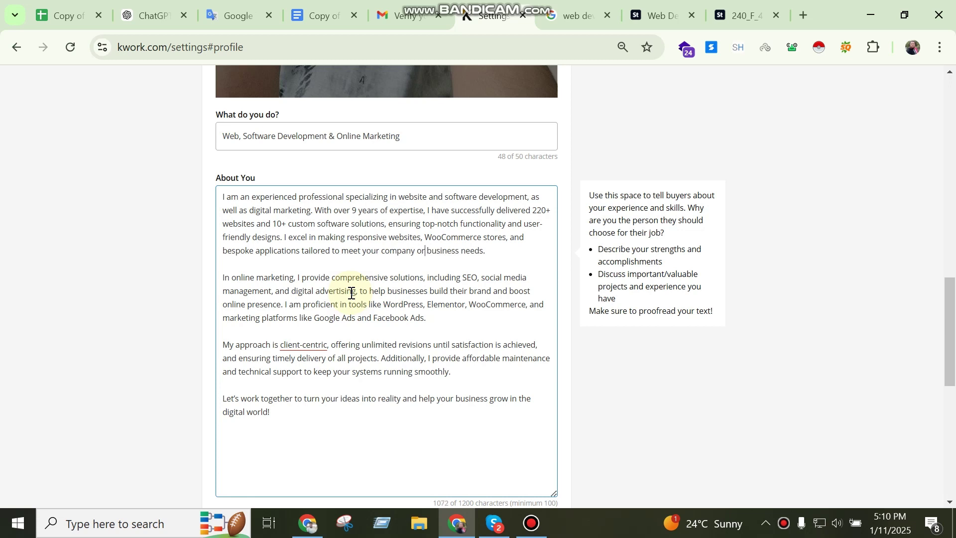
pyautogui.doubleClick(247, 276)
pyautogui.write('digital ')
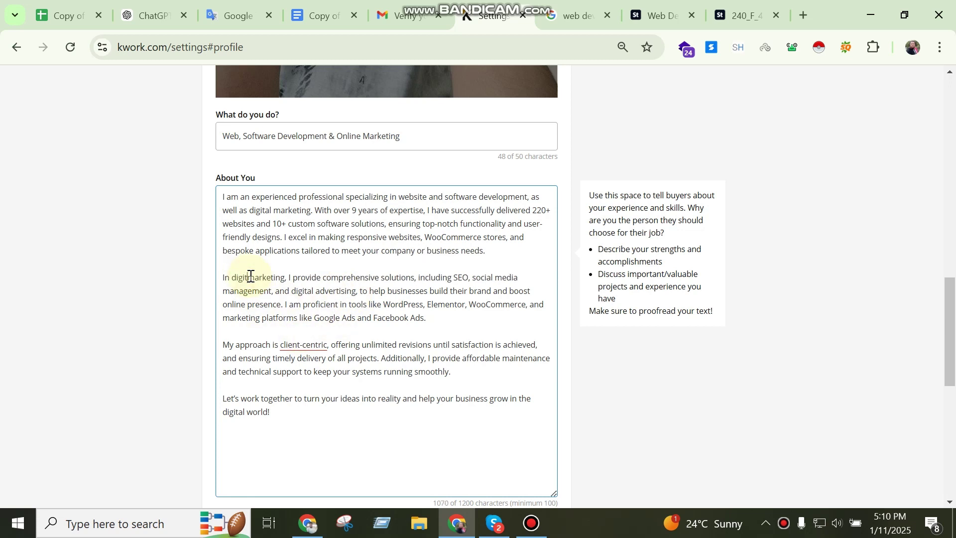
pyautogui.write('al')
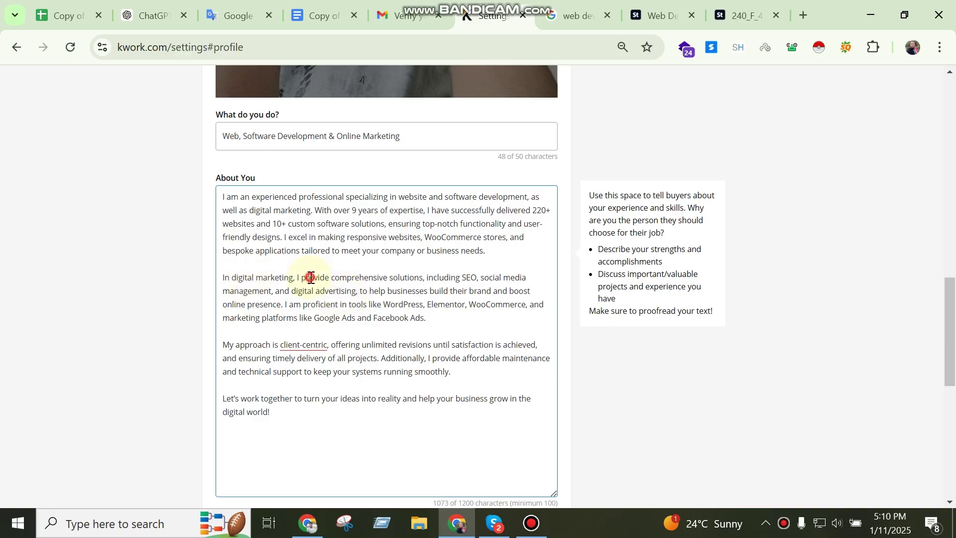
pyautogui.doubleClick(310, 278)
pyautogui.write('implement')
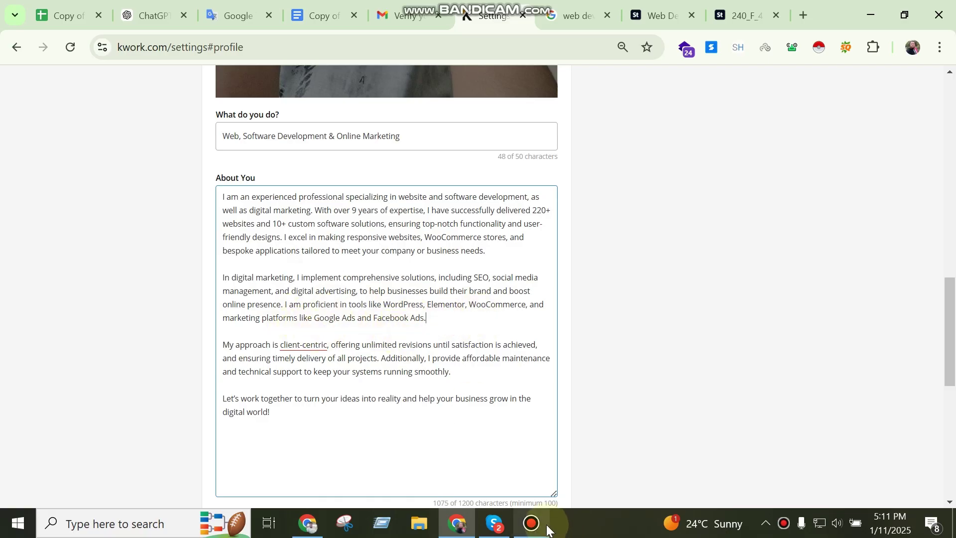
# Attempt to replace the mountain profile banner with a new dark screen-themed image.
pyautogui.scroll(-4, 391, 279)
pyautogui.scroll(-2, 394, 302)
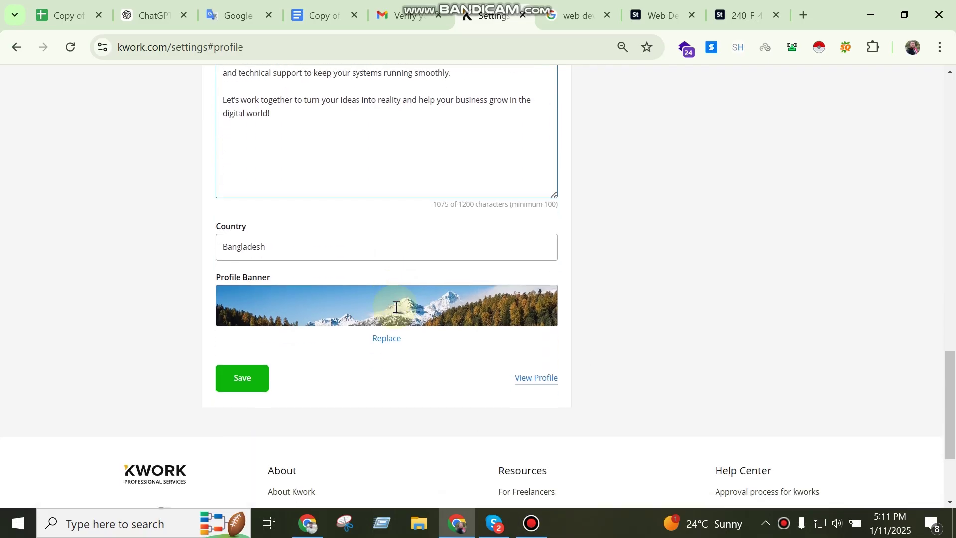
pyautogui.click(531, 523)
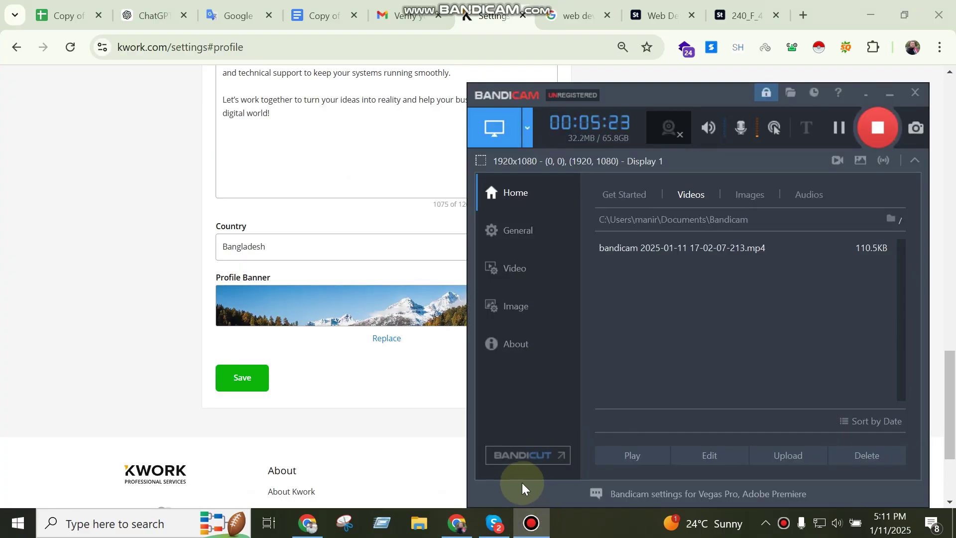
pyautogui.click(42, 333)
pyautogui.scroll(2, 282, 387)
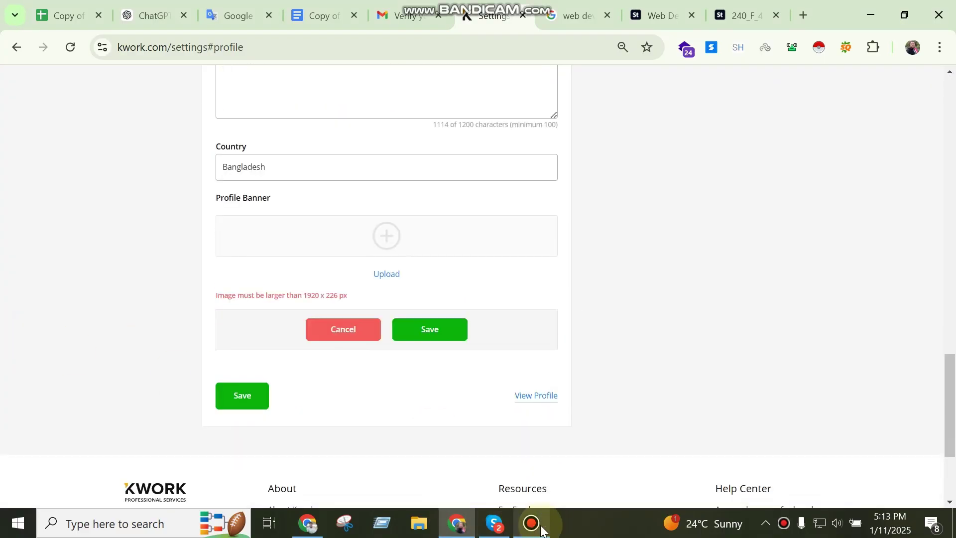
pyautogui.click(531, 523)
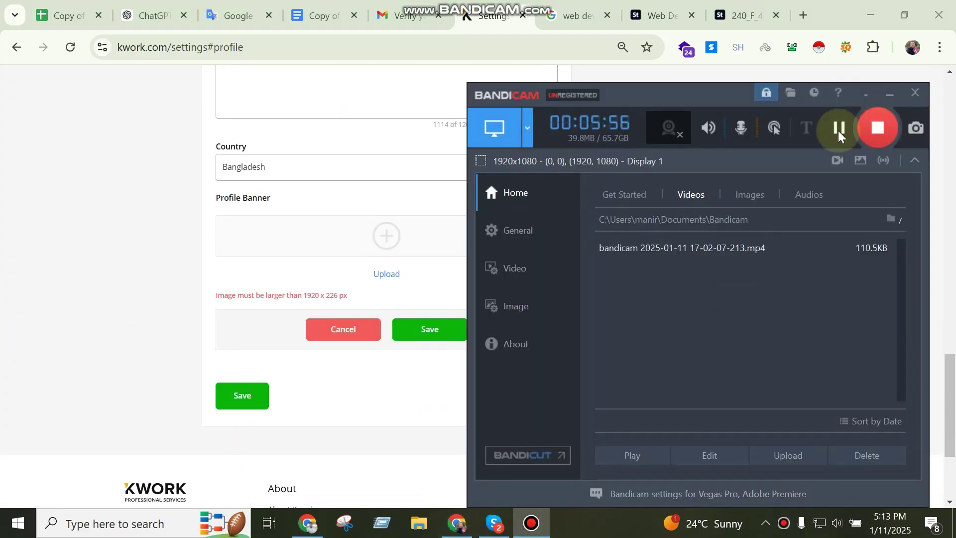
pyautogui.click(839, 127)
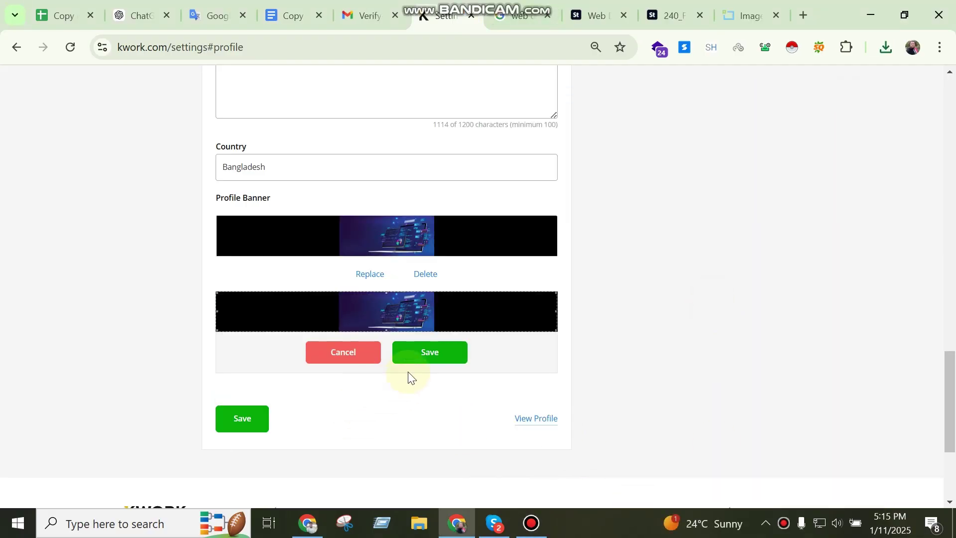
# Save the cropped dark screen-themed banner image.
pyautogui.click(427, 347)
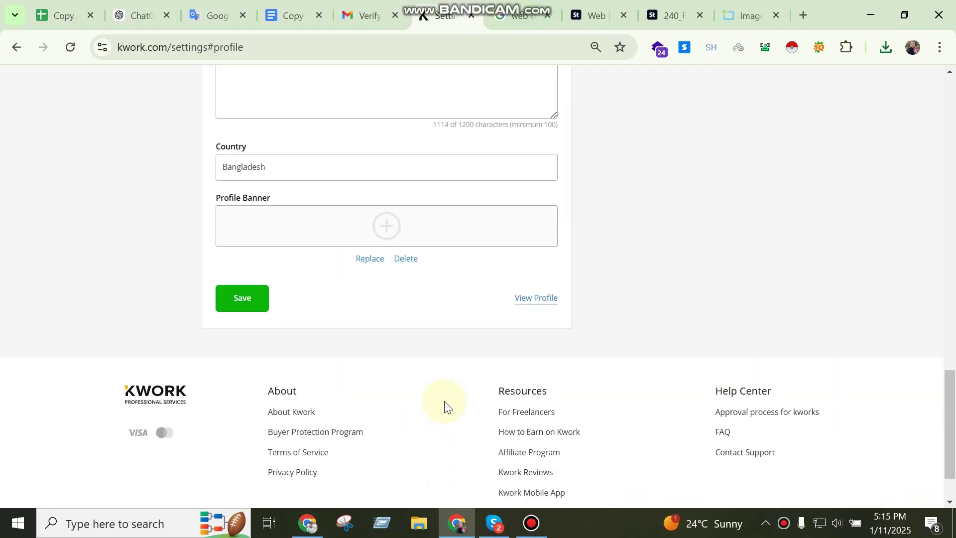
pyautogui.scroll(15, 566, 369)
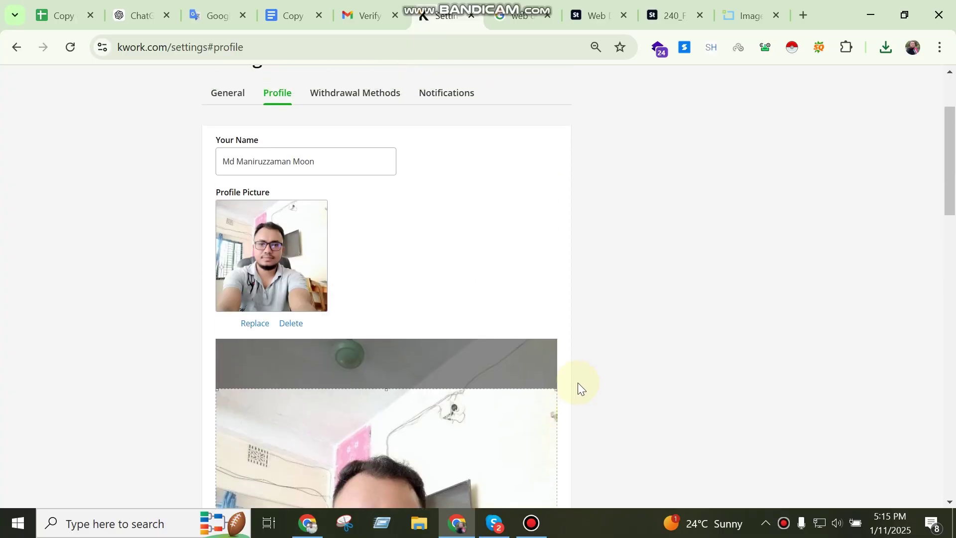
pyautogui.scroll(-15, 599, 396)
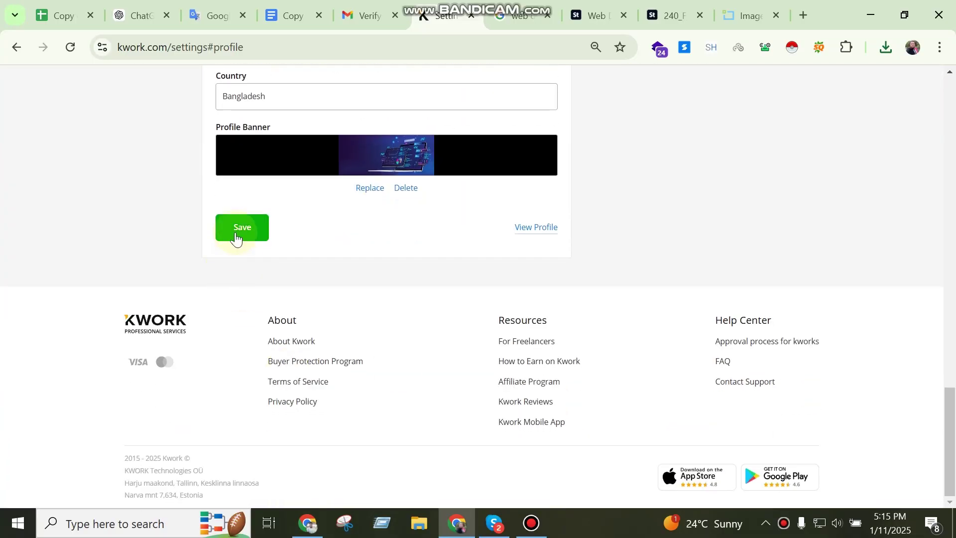
# Save the Profile tab settings with the new banner using the green Save button.
pyautogui.click(240, 234)
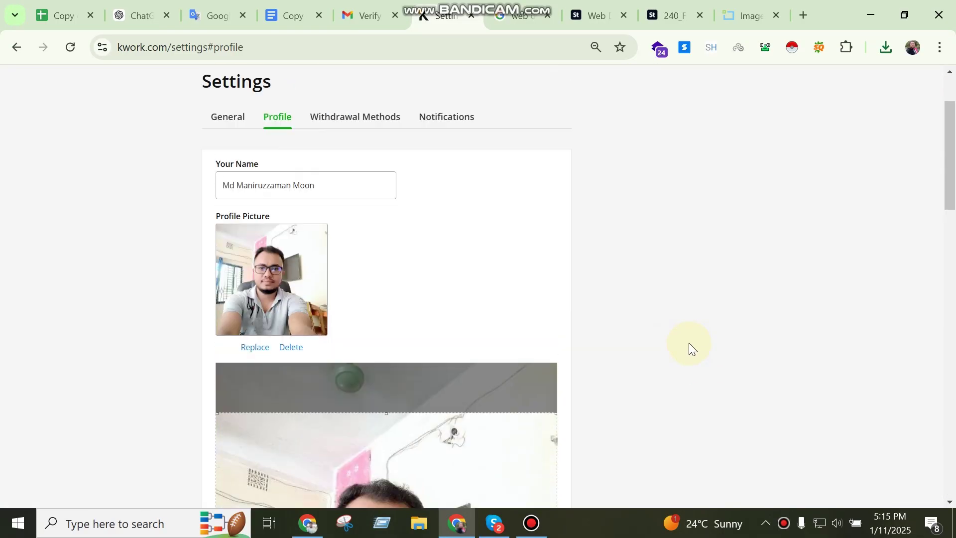
pyautogui.scroll(-15, 675, 369)
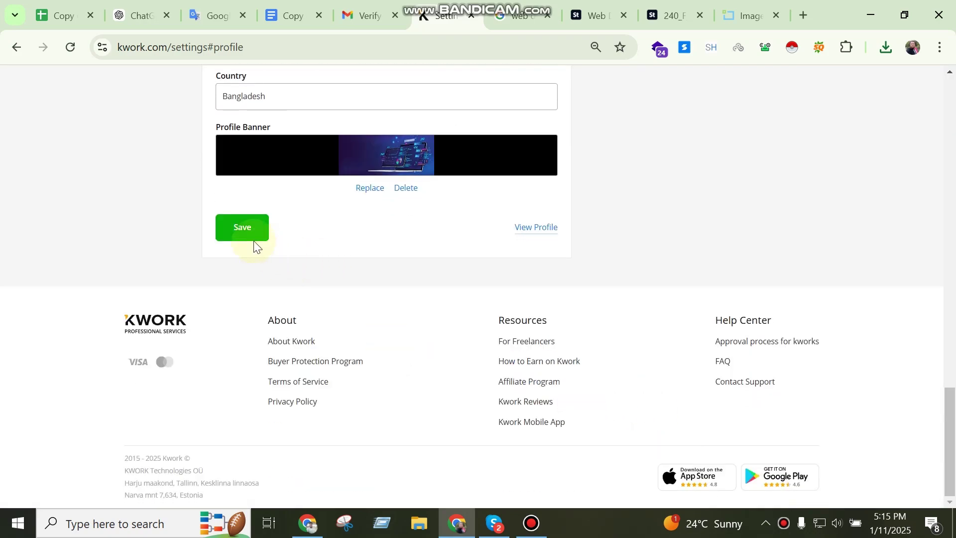
pyautogui.click(247, 235)
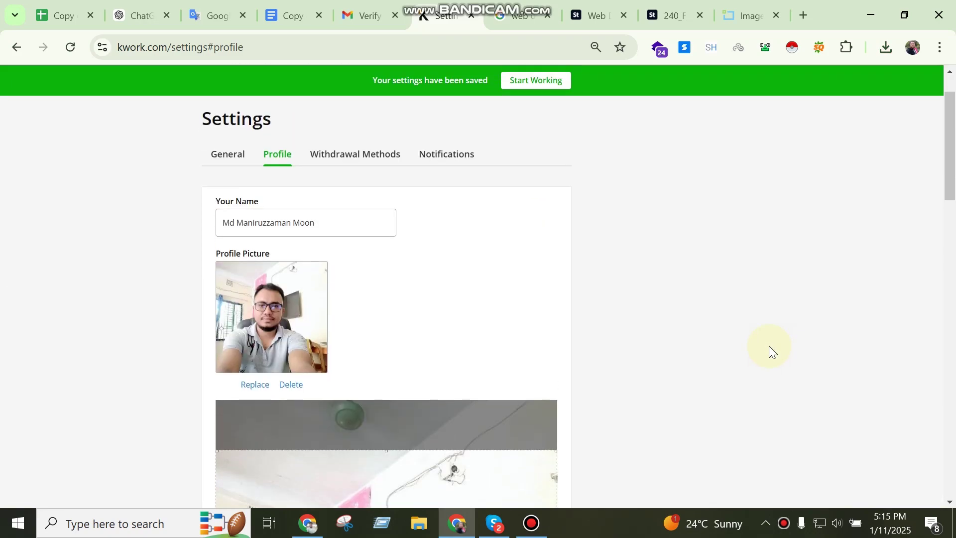
pyautogui.scroll(-10, 569, 352)
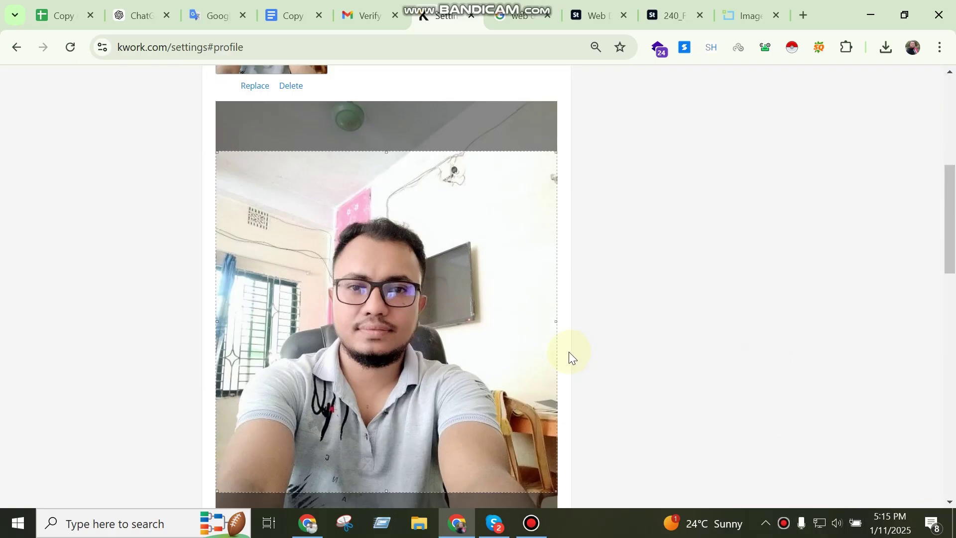
pyautogui.scroll(-10, 576, 354)
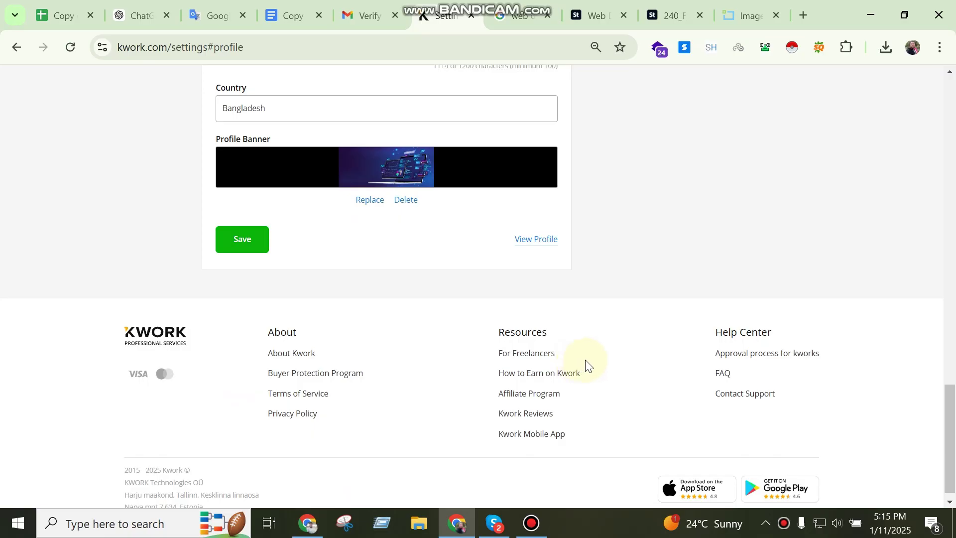
pyautogui.scroll(20, 592, 361)
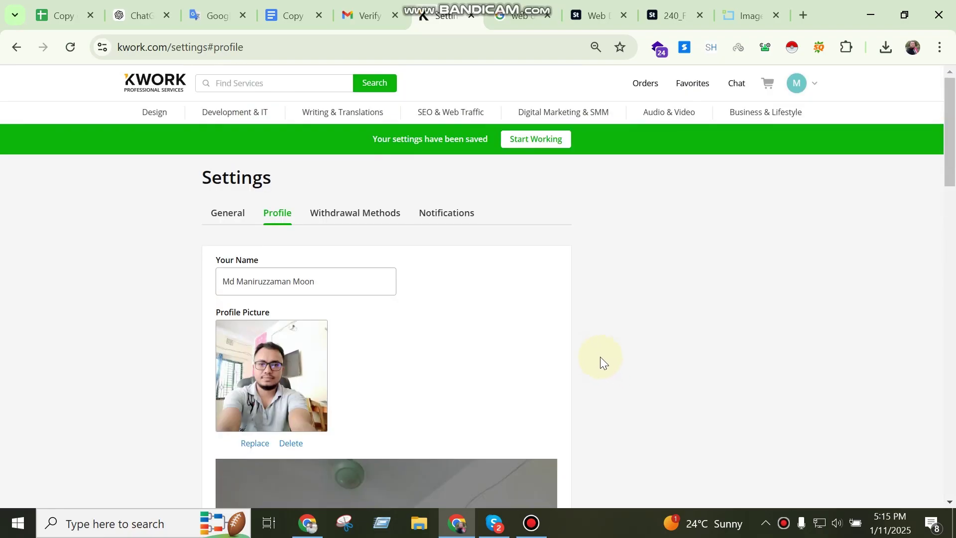
pyautogui.scroll(-15, 466, 371)
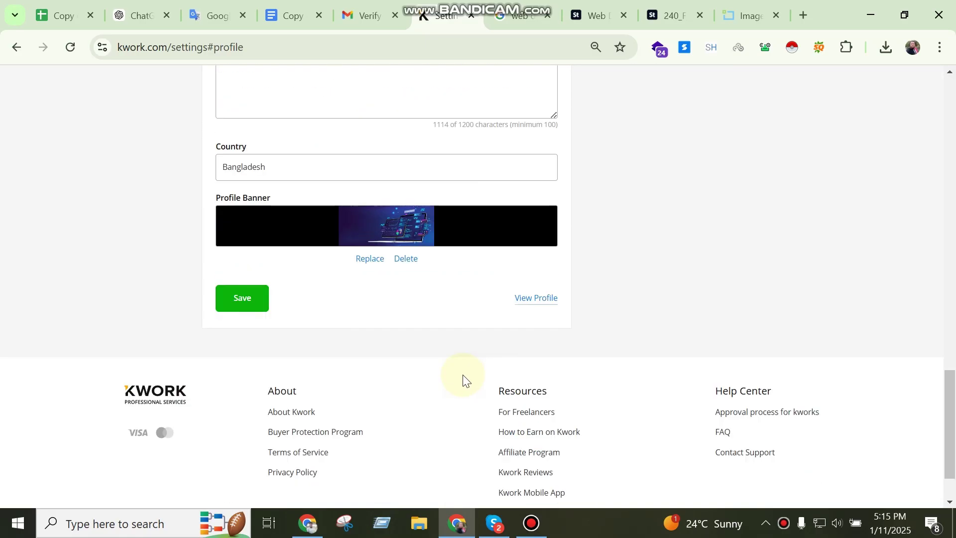
pyautogui.click(241, 299)
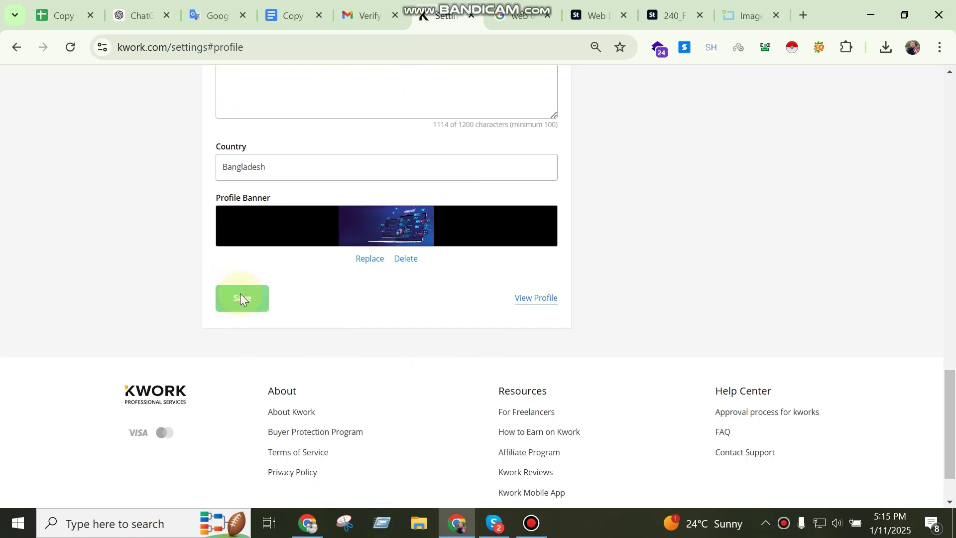
# Look over the Withdrawal Methods, Profile and General settings tabs.
pyautogui.click(367, 154)
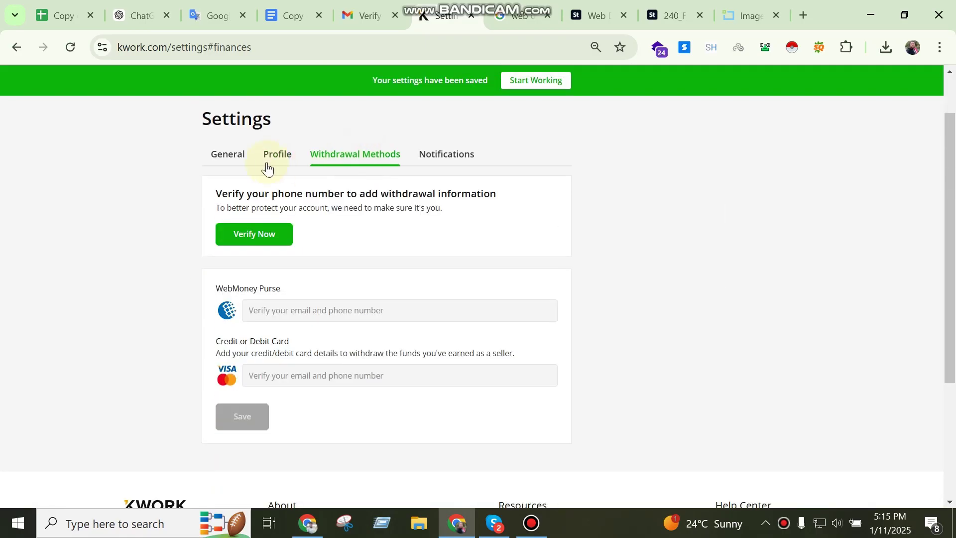
pyautogui.click(283, 156)
pyautogui.scroll(-8, 445, 421)
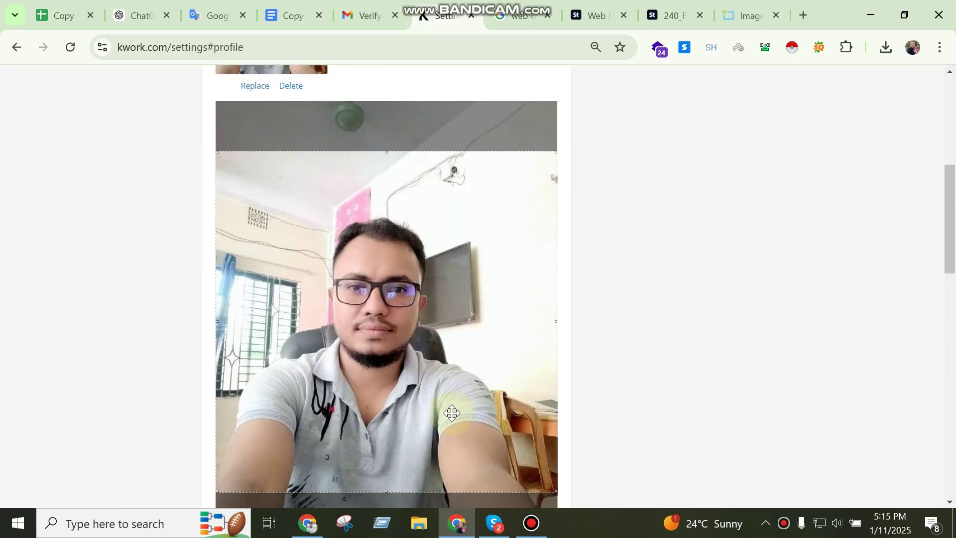
pyautogui.scroll(-6, 445, 420)
pyautogui.scroll(15, 467, 406)
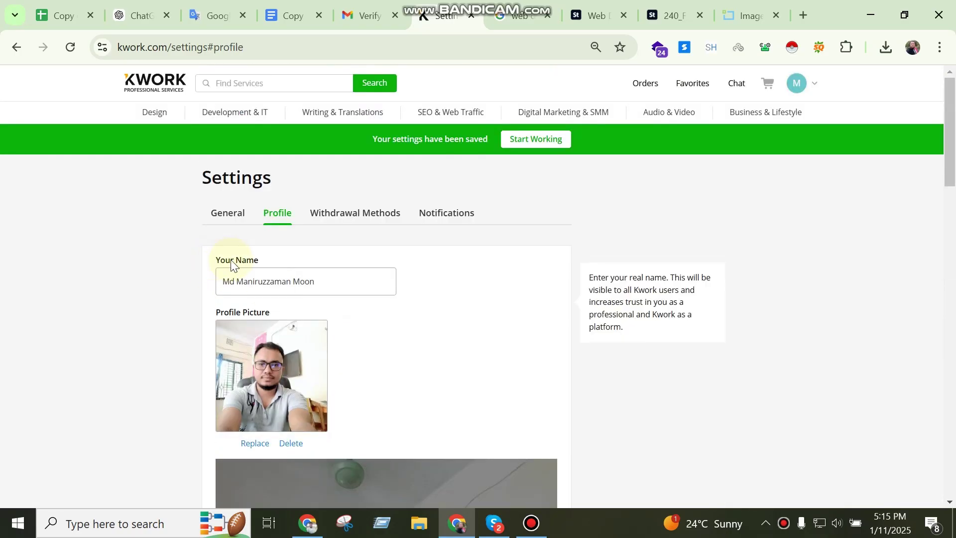
pyautogui.click(229, 213)
# Return to Withdrawal Methods and start phone number verification with Verify Now.
pyautogui.click(365, 212)
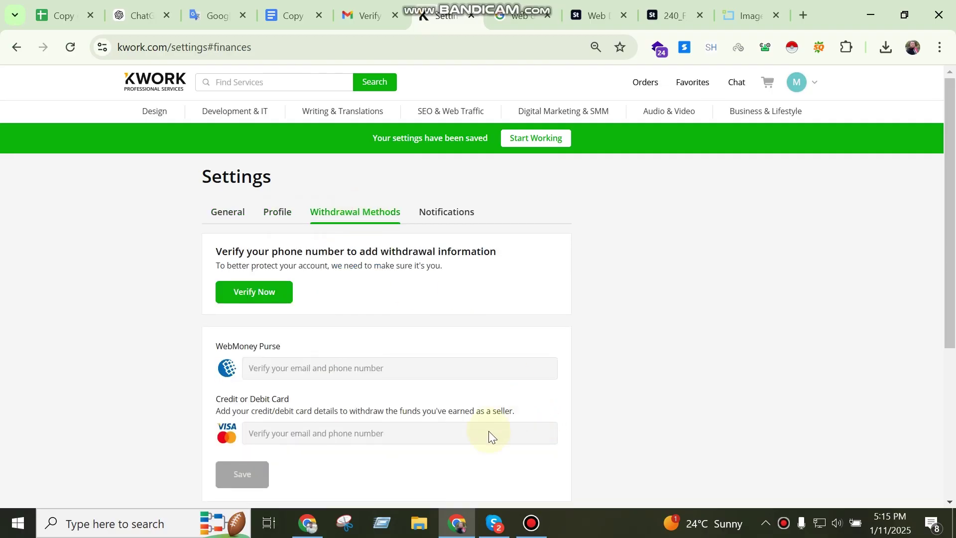
pyautogui.scroll(-5, 489, 432)
pyautogui.scroll(5, 495, 427)
pyautogui.click(264, 305)
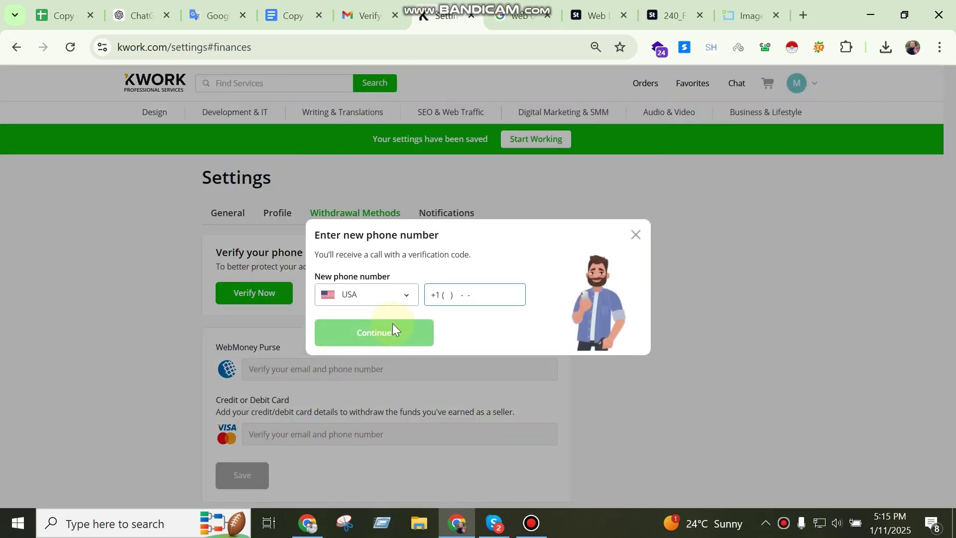
# Enter a Bangladesh phone number, submit it, and type the four-digit verification code.
pyautogui.click(395, 296)
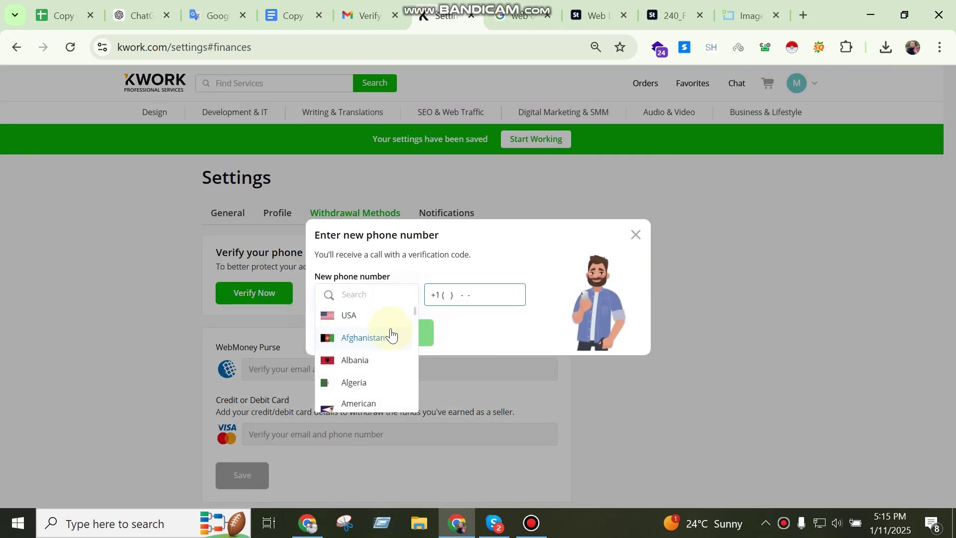
pyautogui.click(379, 295)
pyautogui.write('b')
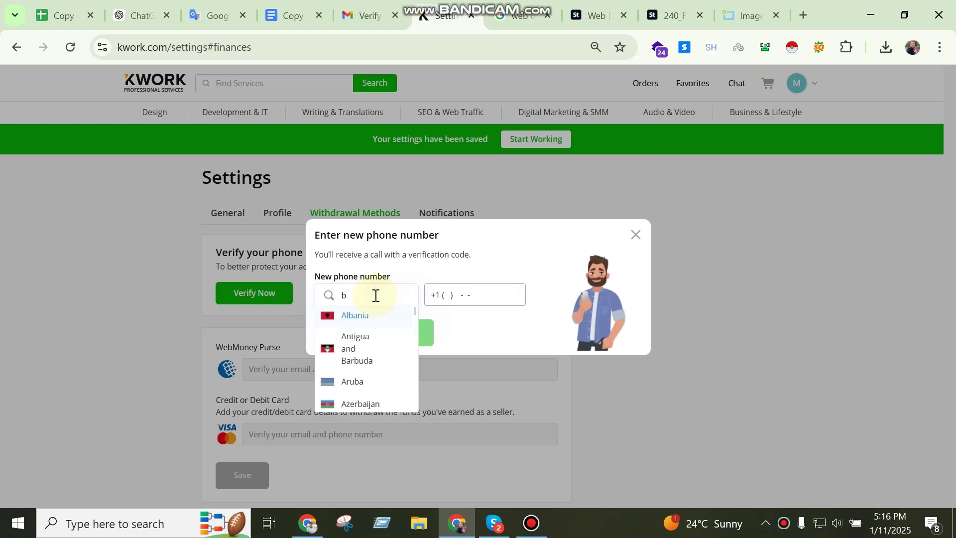
pyautogui.write('an')
pyautogui.click(385, 338)
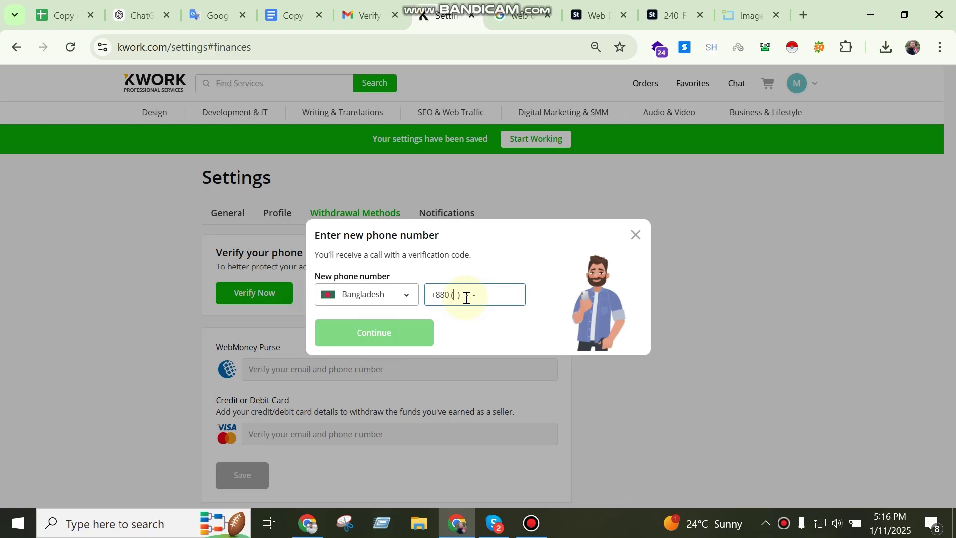
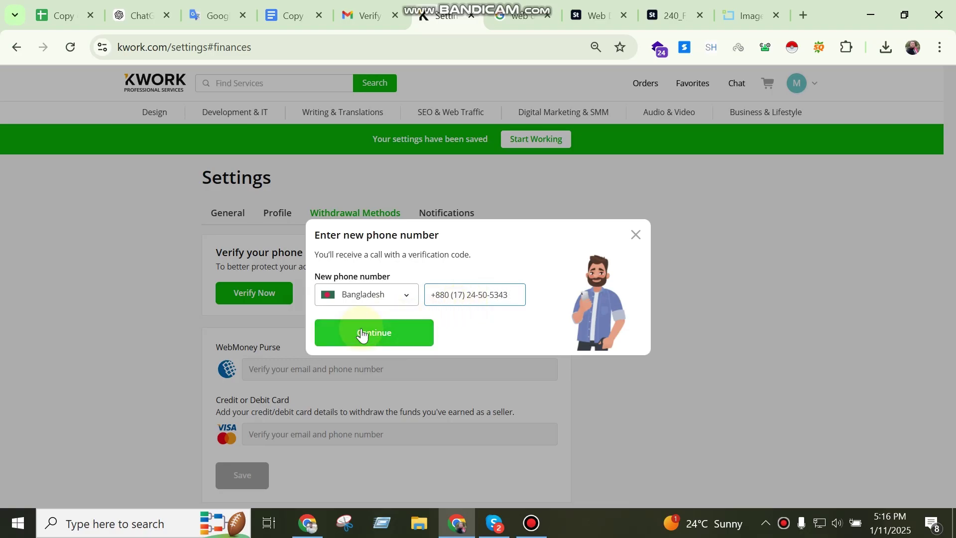
pyautogui.click(363, 334)
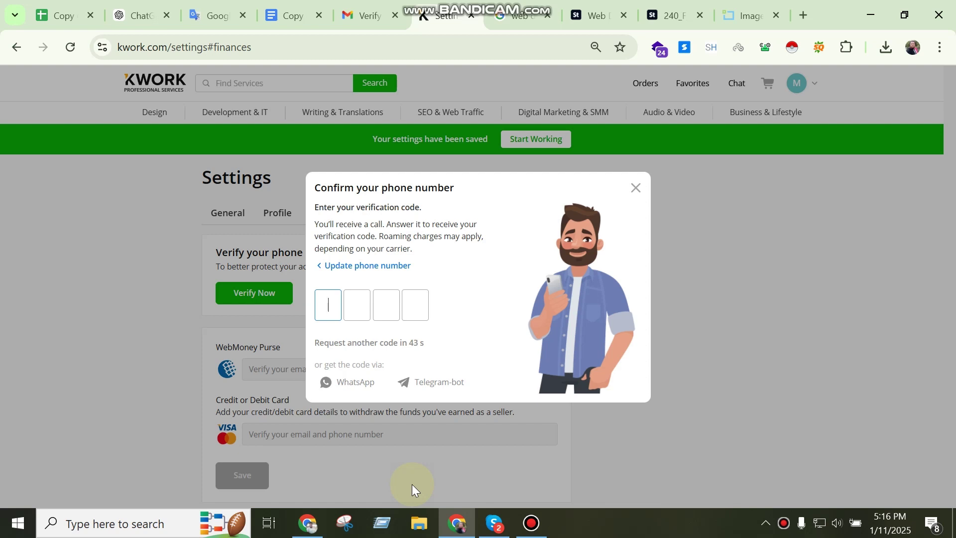
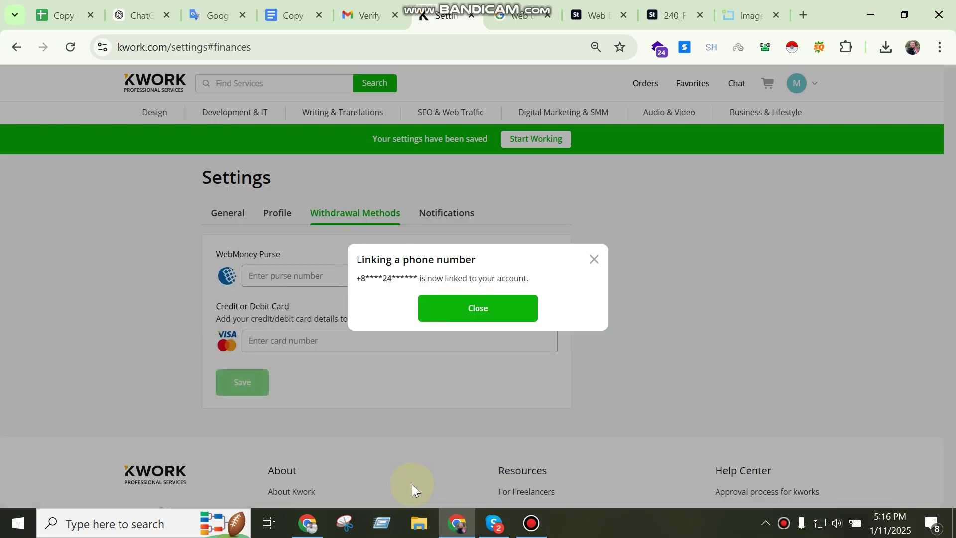
# Close the phone-linked confirmation, try the card number field, and briefly check Notifications.
pyautogui.click(487, 312)
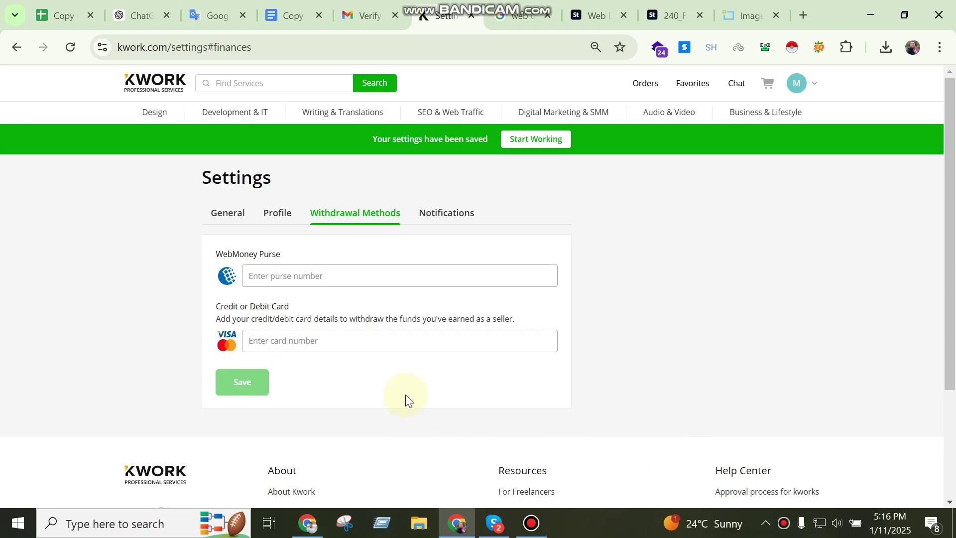
pyautogui.click(397, 341)
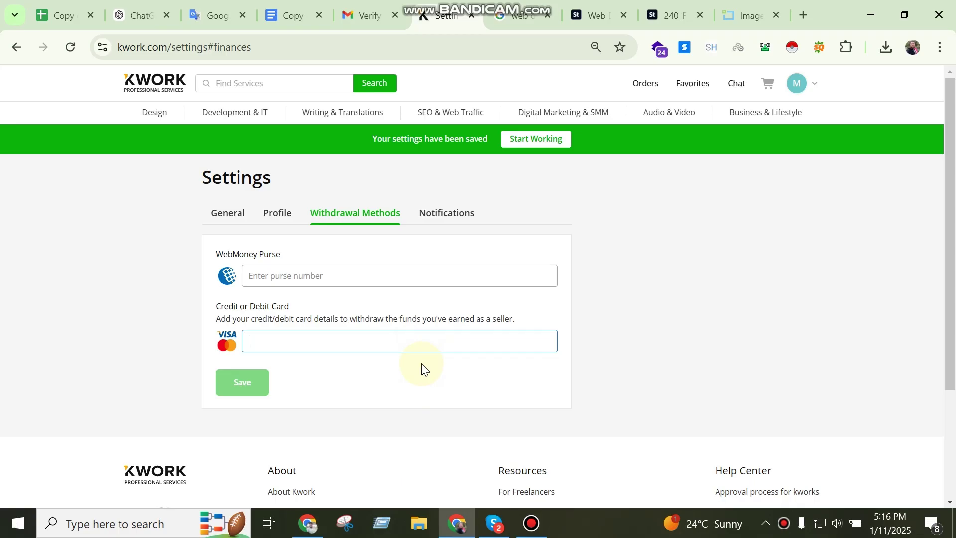
pyautogui.click(453, 218)
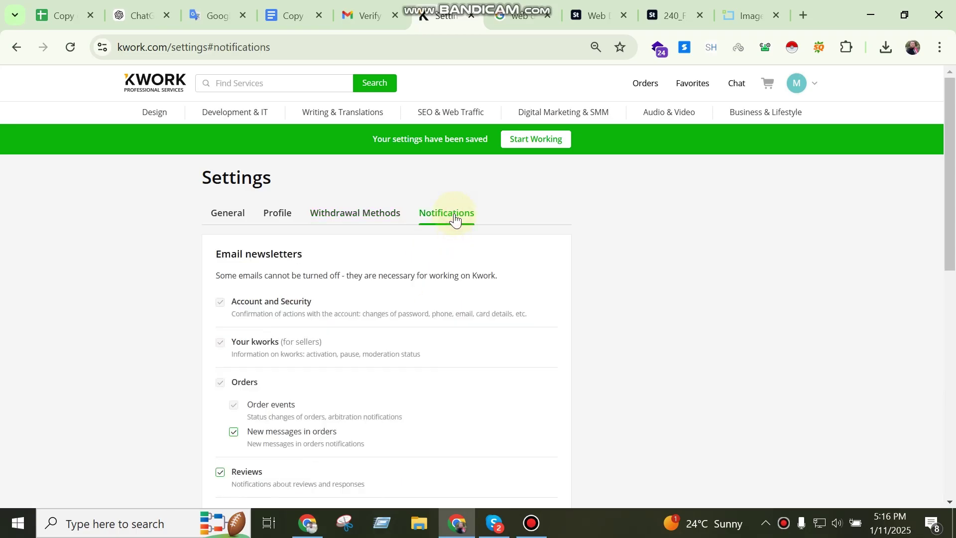
pyautogui.scroll(-3, 461, 465)
pyautogui.scroll(3, 461, 468)
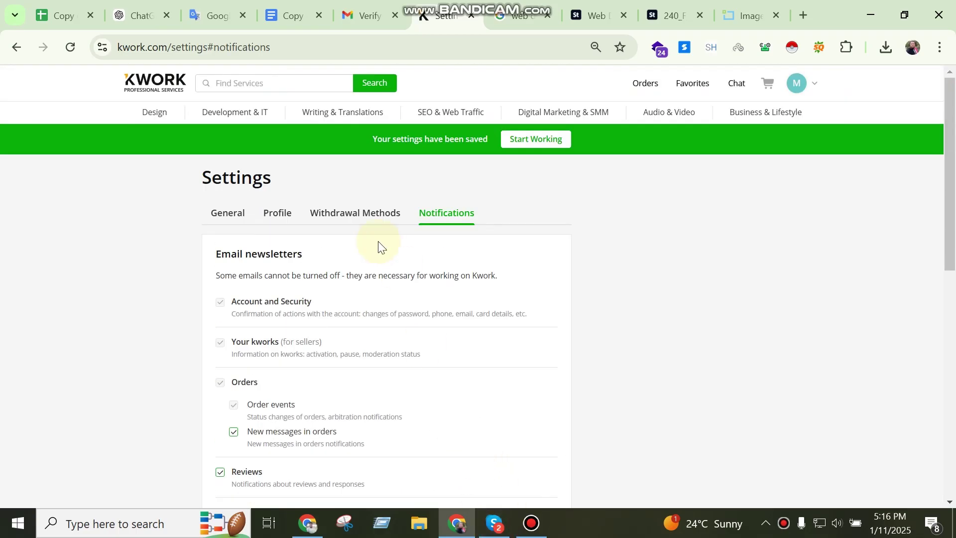
pyautogui.click(366, 225)
# Examine the Credit or Debit Card section, highlighting its heading and description text.
pyautogui.scroll(-1, 426, 410)
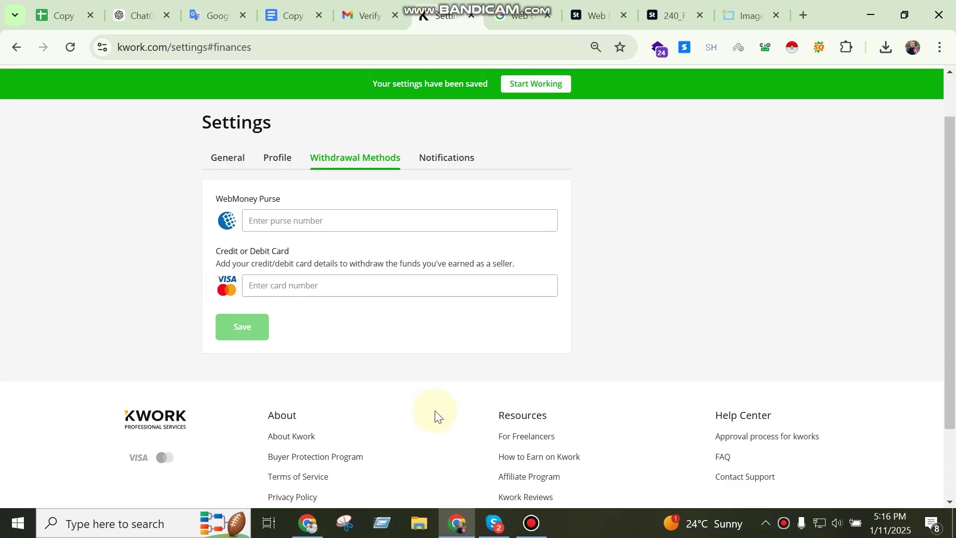
pyautogui.scroll(1, 433, 408)
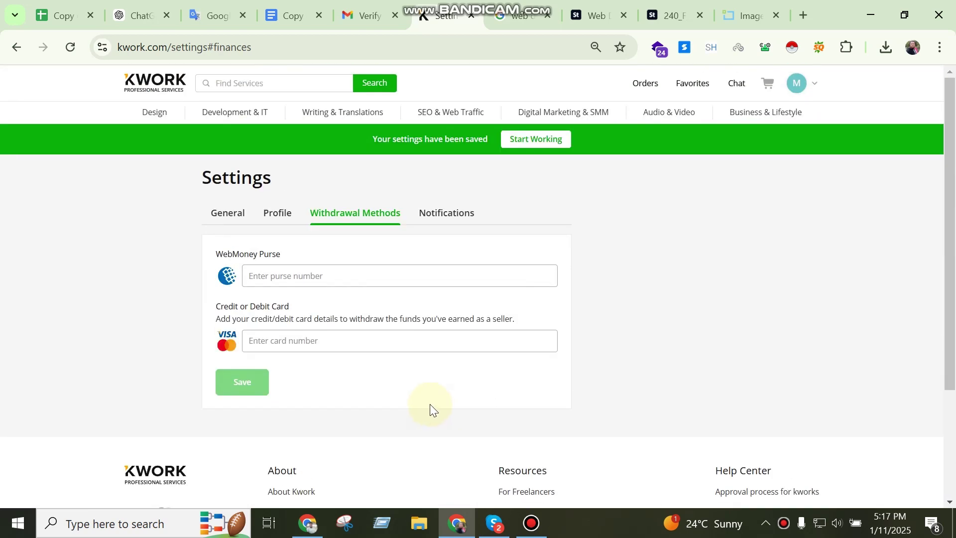
pyautogui.click(342, 341)
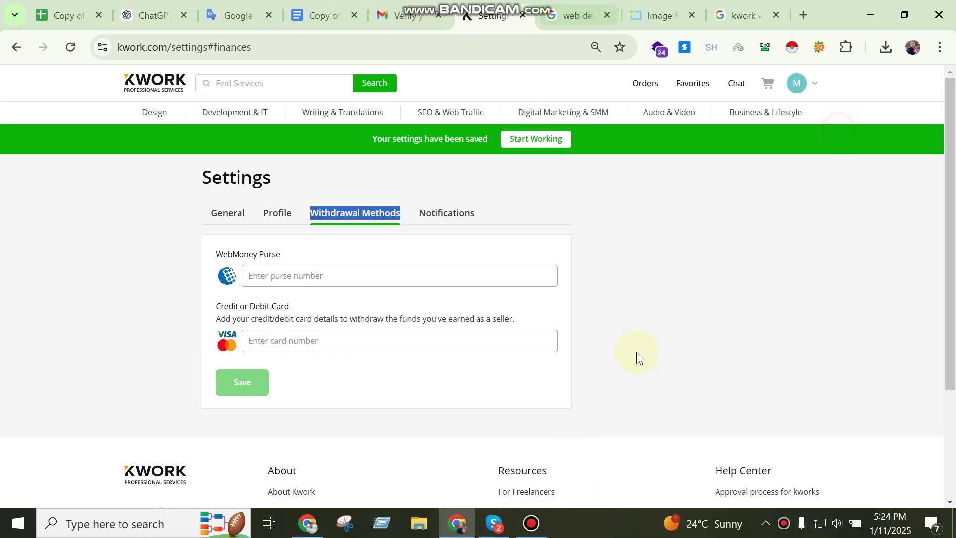
pyautogui.click(672, 299)
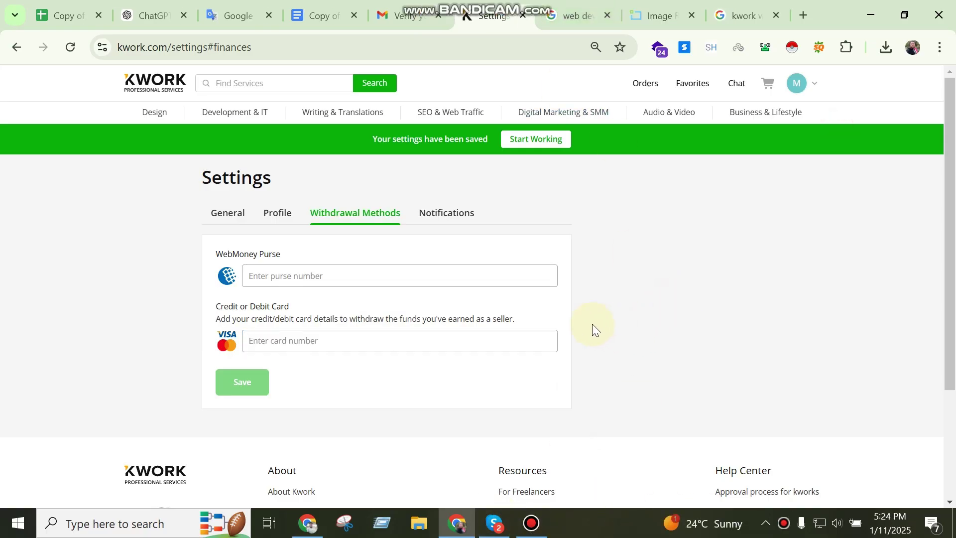
pyautogui.click(306, 340)
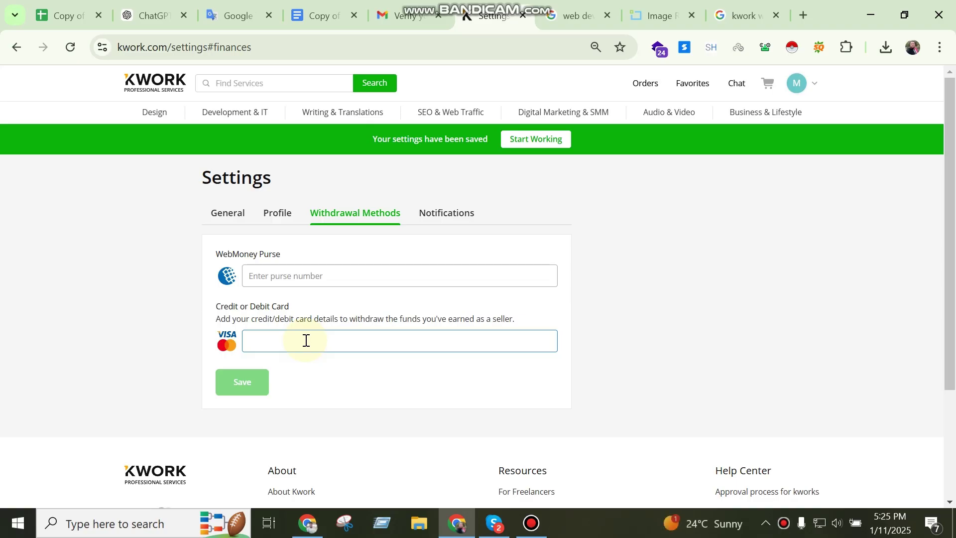
pyautogui.moveTo(428, 319); pyautogui.dragTo(134, 319)
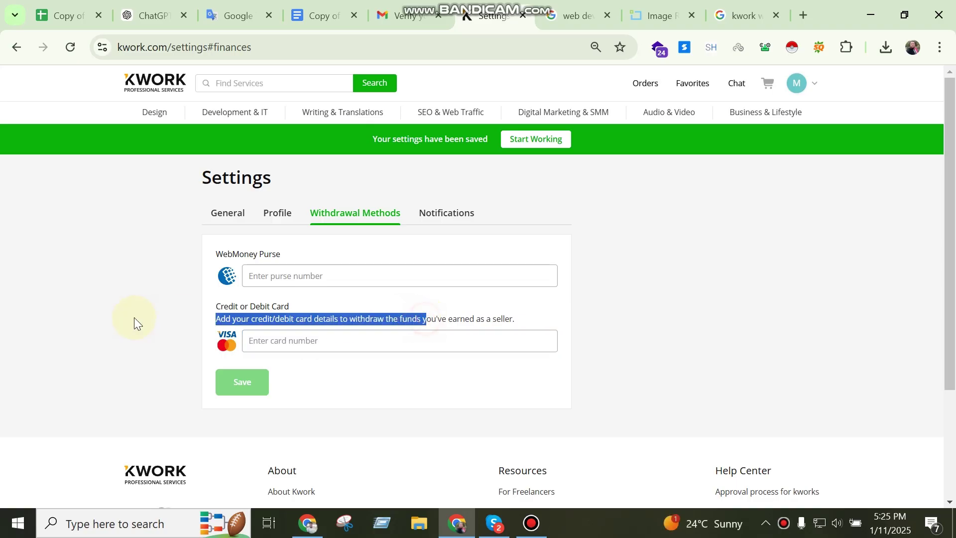
pyautogui.click(88, 340)
pyautogui.moveTo(521, 329); pyautogui.dragTo(72, 367)
pyautogui.click(73, 362)
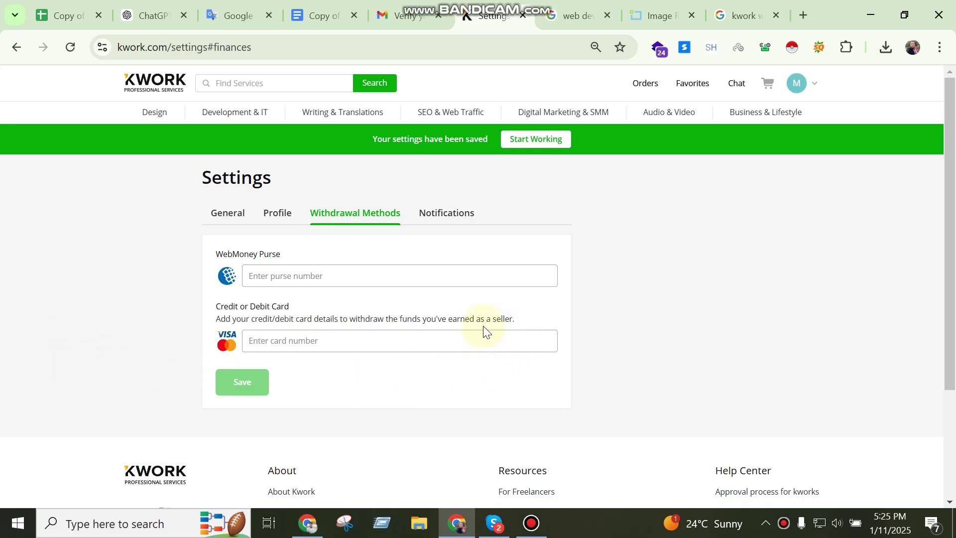
pyautogui.moveTo(483, 325); pyautogui.dragTo(95, 325)
pyautogui.click(70, 386)
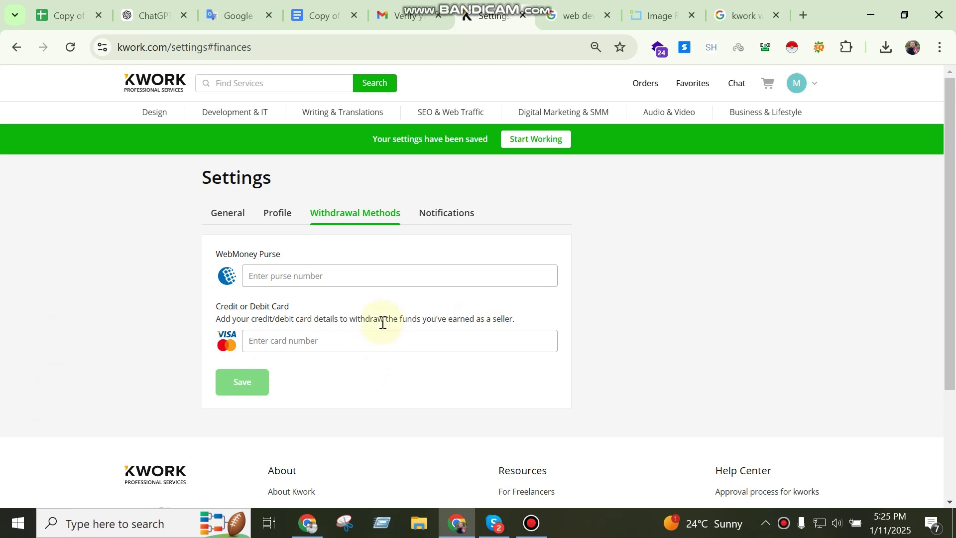
pyautogui.moveTo(381, 319); pyautogui.dragTo(76, 311)
pyautogui.click(6, 364)
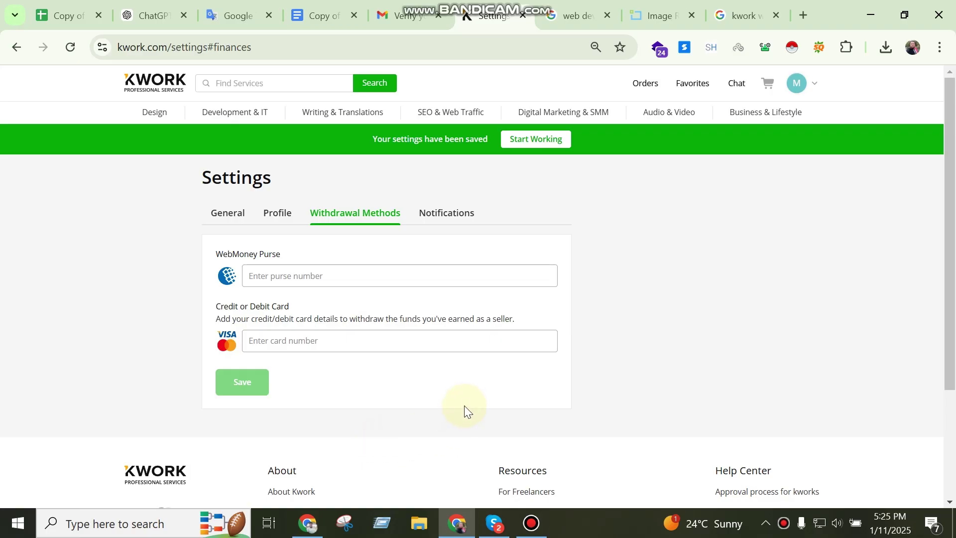
pyautogui.scroll(-2, 462, 405)
pyautogui.scroll(2, 461, 412)
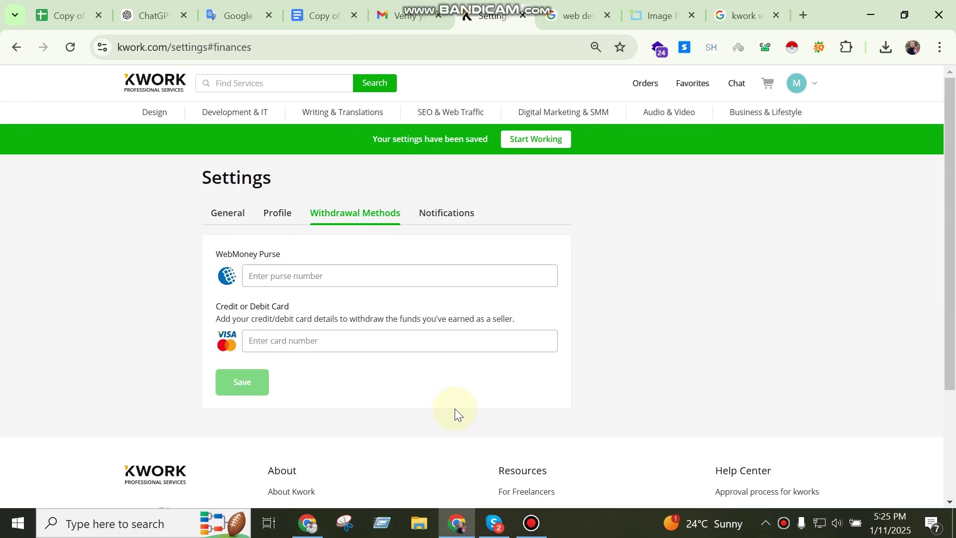
# Scroll through the Notifications email newsletter checkboxes down to Save and back.
pyautogui.click(456, 205)
pyautogui.click(451, 216)
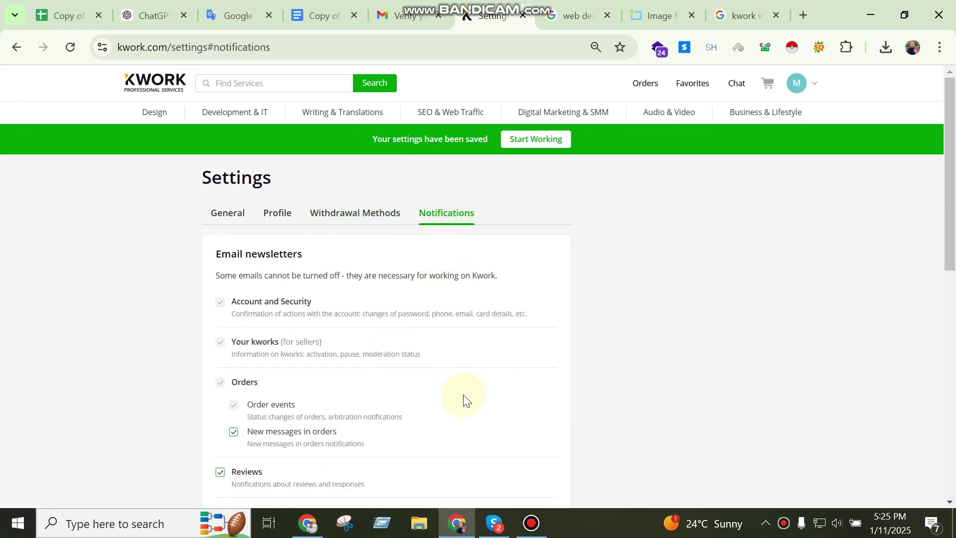
pyautogui.scroll(-7, 490, 404)
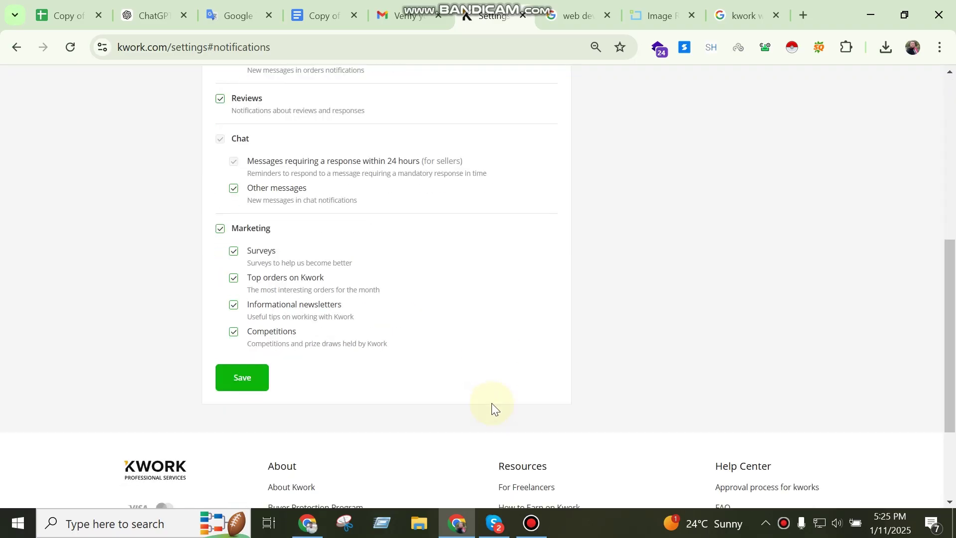
pyautogui.scroll(3, 495, 404)
pyautogui.scroll(4, 495, 403)
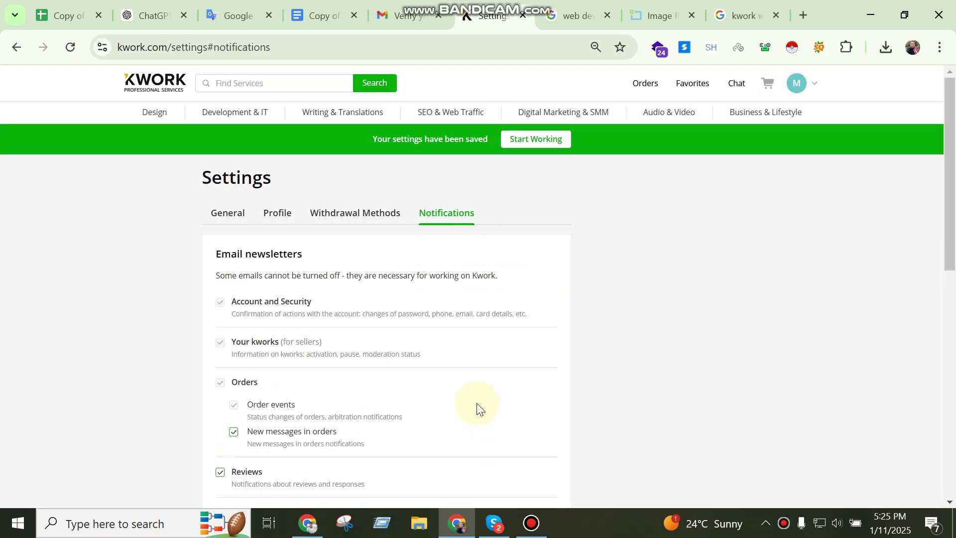